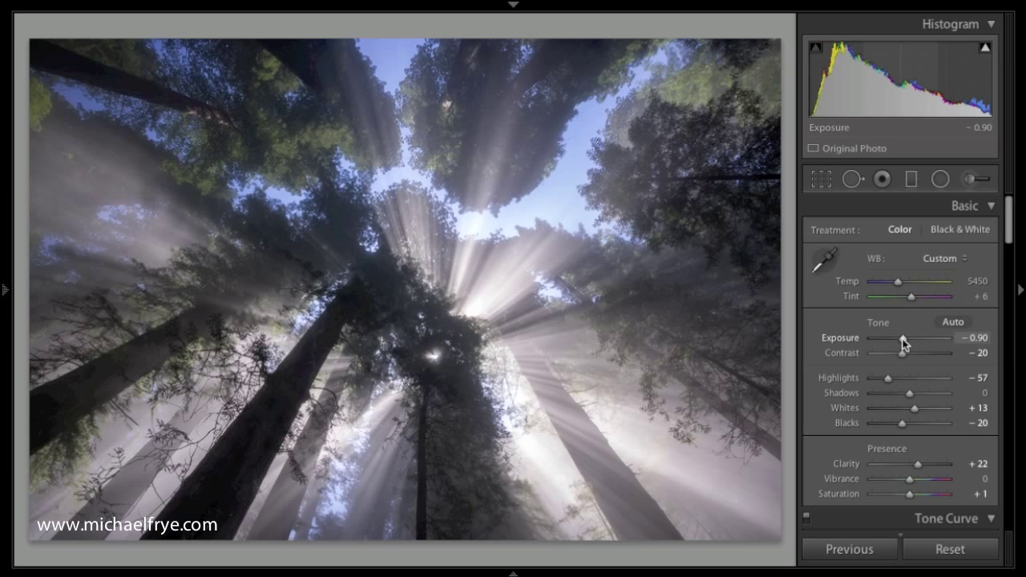
# - Test small Exposure, Contrast and Highlights nudges, returning Contrast to −20 and Highlights to −57
pyautogui.moveTo(902, 338); pyautogui.dragTo(903, 342)
pyautogui.press('Up')
pyautogui.press('Up')
pyautogui.press('Up')
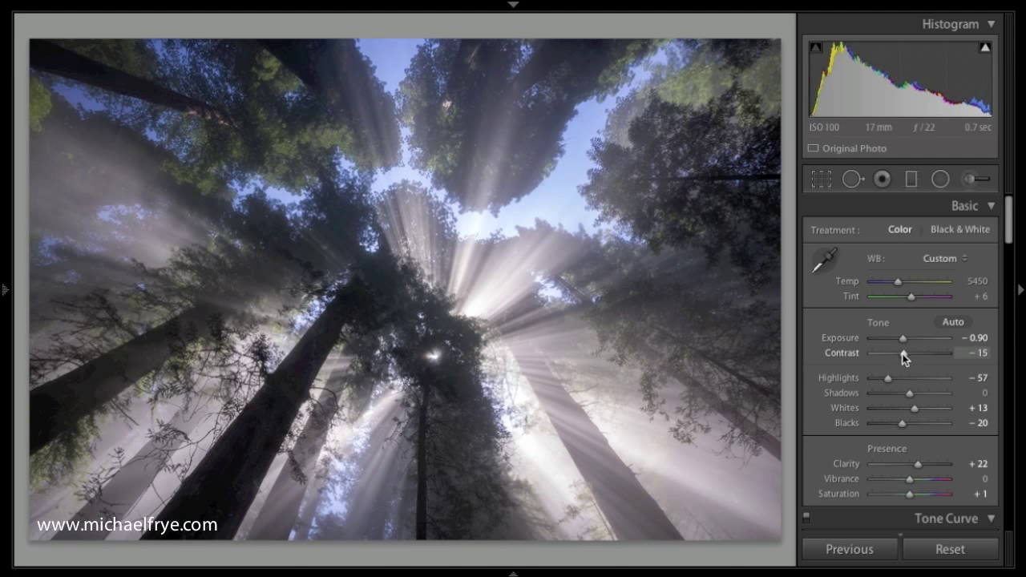
pyautogui.press('Down')
pyautogui.press('Down')
pyautogui.press('Down')
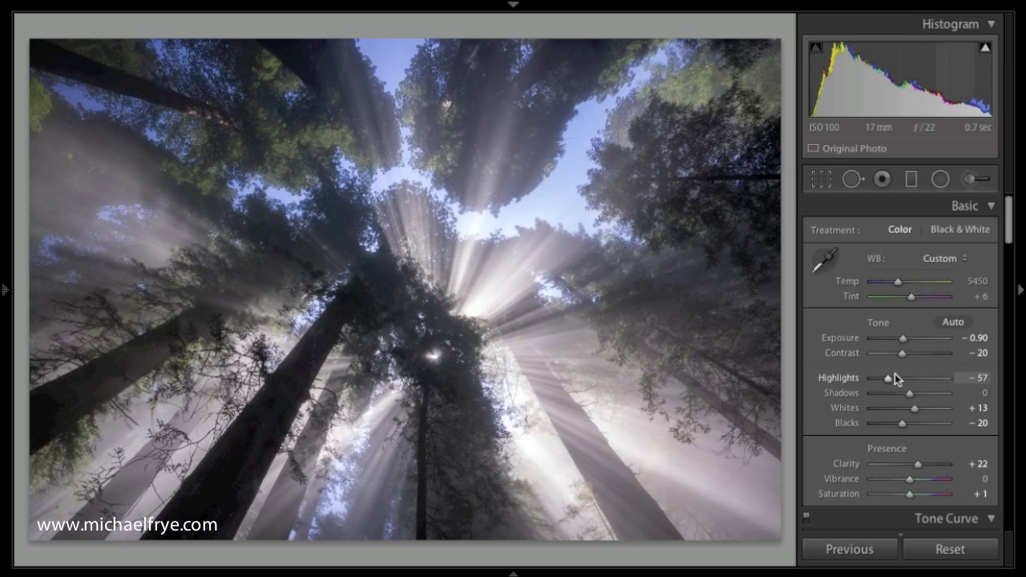
pyautogui.press('Up')
pyautogui.press('Down')
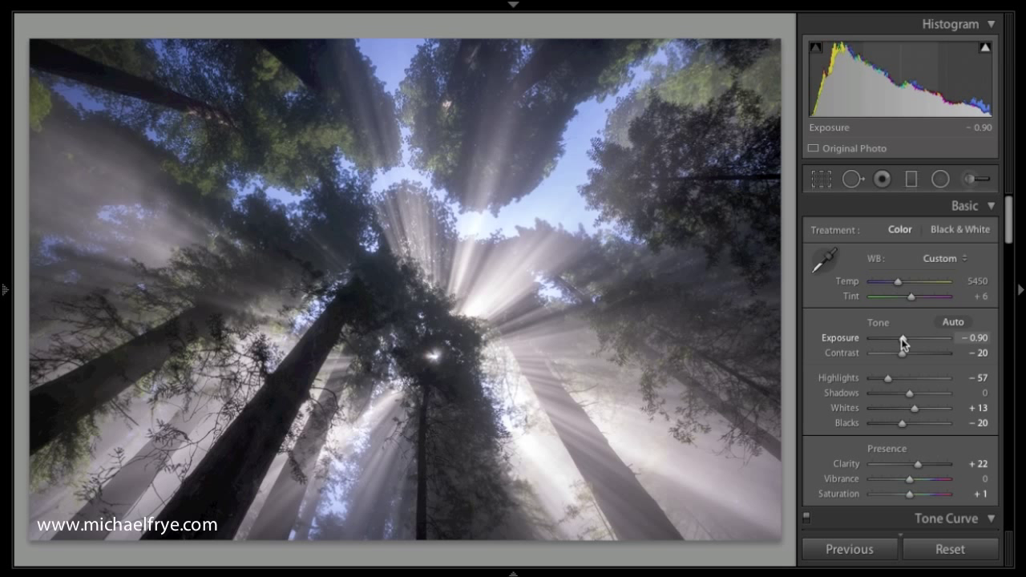
# - Try Exposure values from −0.60 up to −0.20 and down to −0.80, ending at −0.90
pyautogui.moveTo(903, 342); pyautogui.dragTo(905, 342)
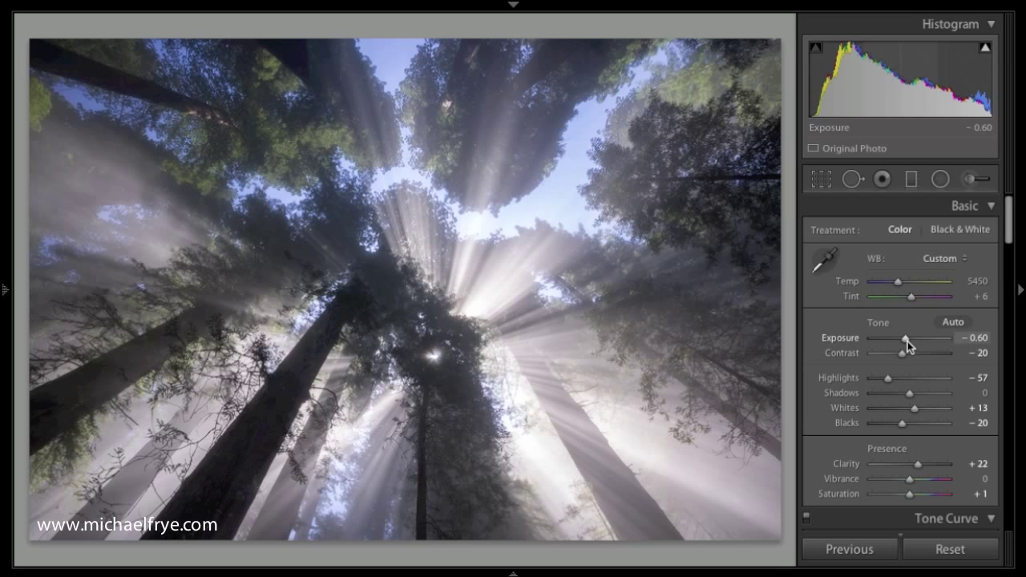
pyautogui.moveTo(907, 341); pyautogui.dragTo(908, 341)
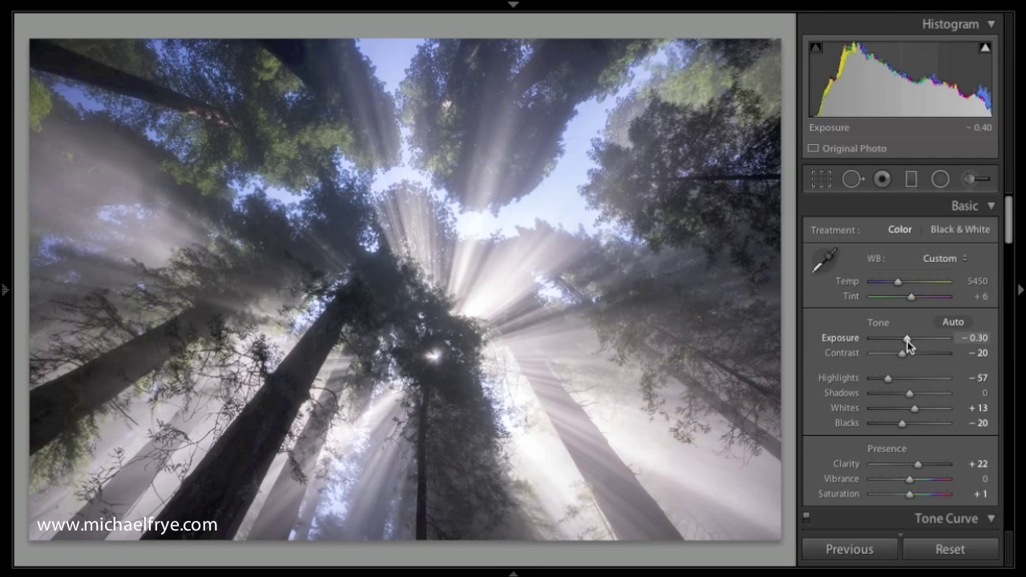
pyautogui.press('Up')
pyautogui.press('Up')
pyautogui.press('Down')
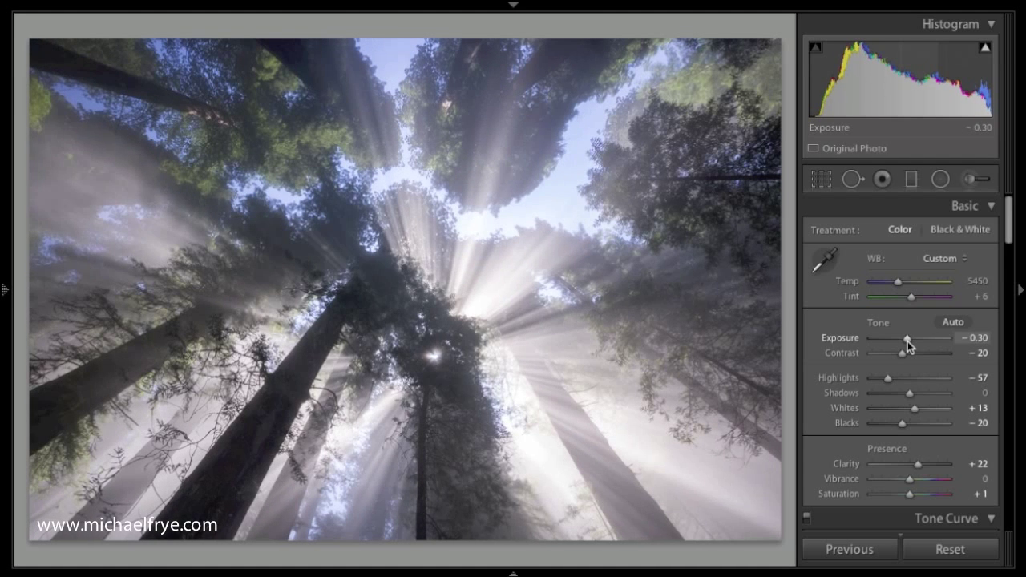
pyautogui.press('Down')
pyautogui.press('Down')
pyautogui.press('Down')
pyautogui.press('Down')
pyautogui.press('Down')
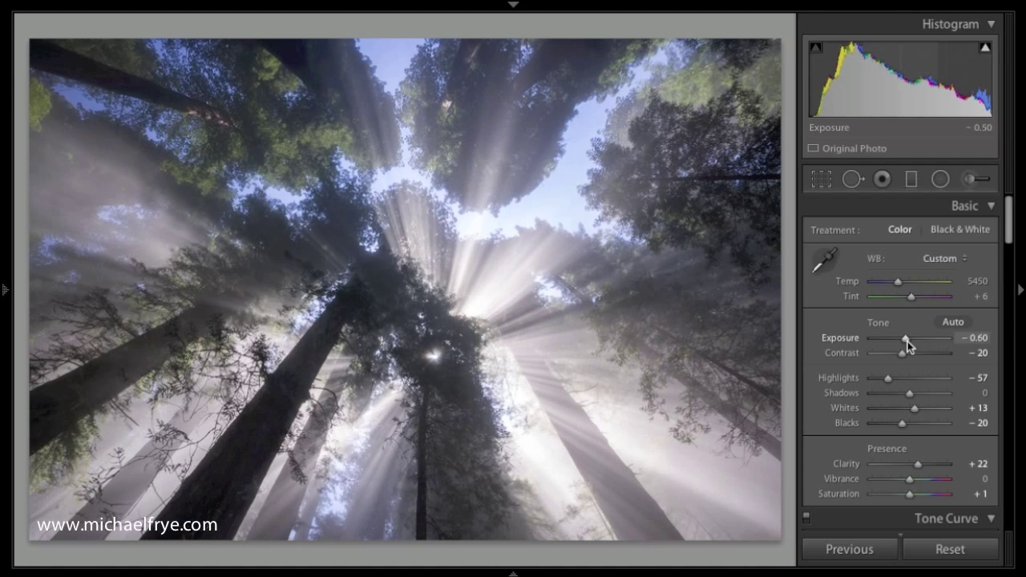
pyautogui.press('Down')
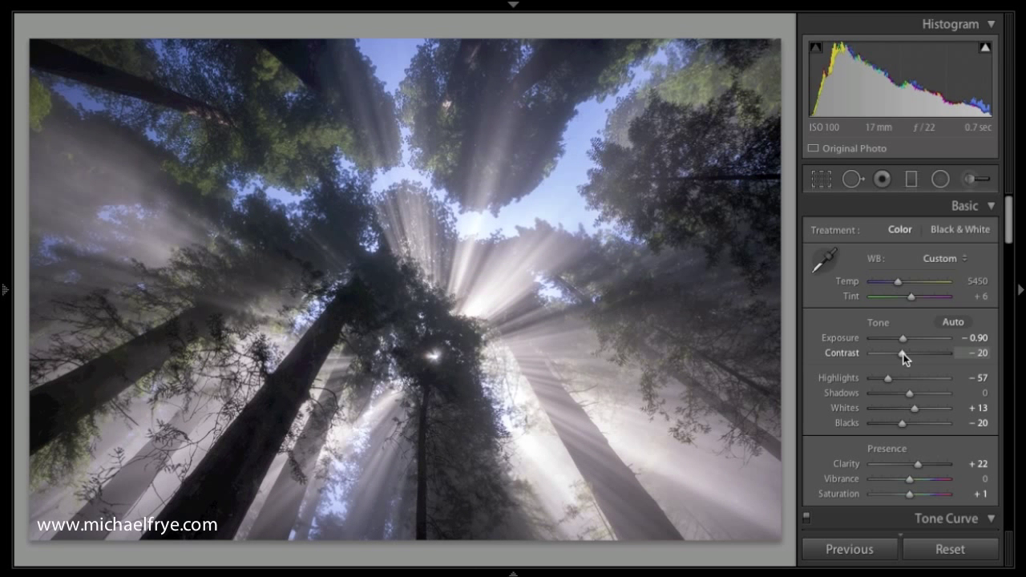
# - Try Contrast at −15 and near 0, then return it to −20
pyautogui.press('Up')
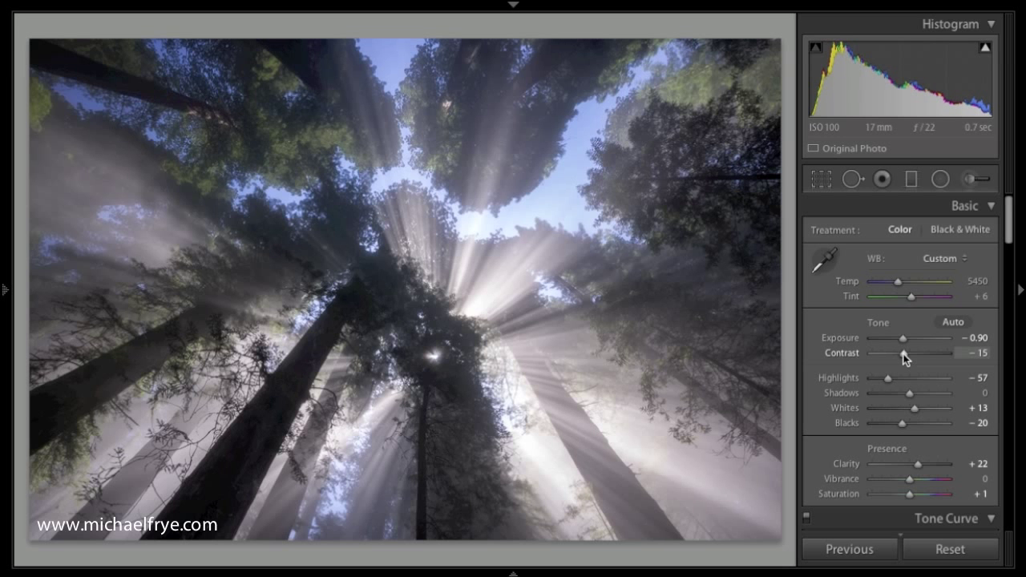
pyautogui.press('Up')
pyautogui.press('Up')
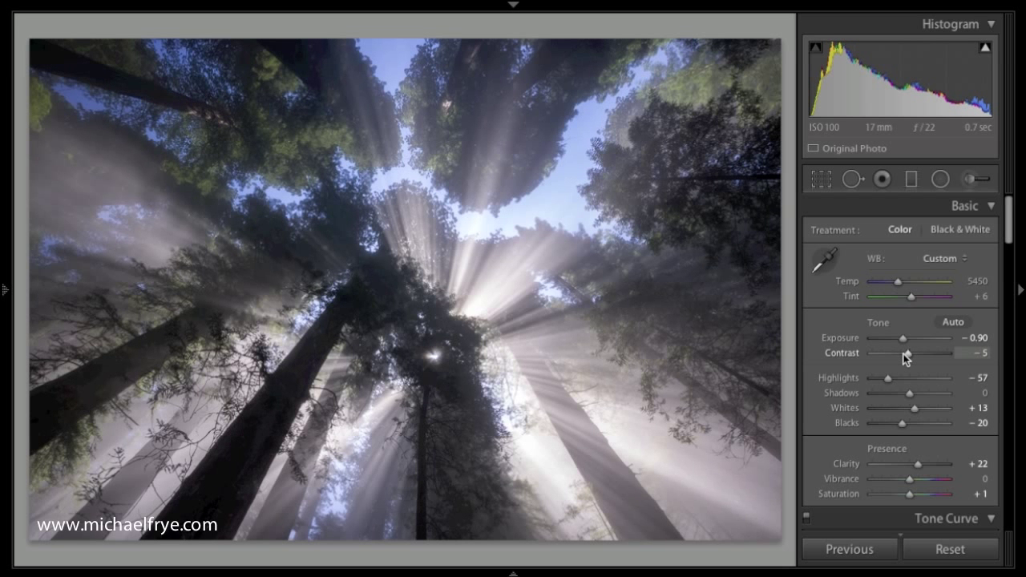
pyautogui.press('Down')
pyautogui.press('Down')
pyautogui.press('Down')
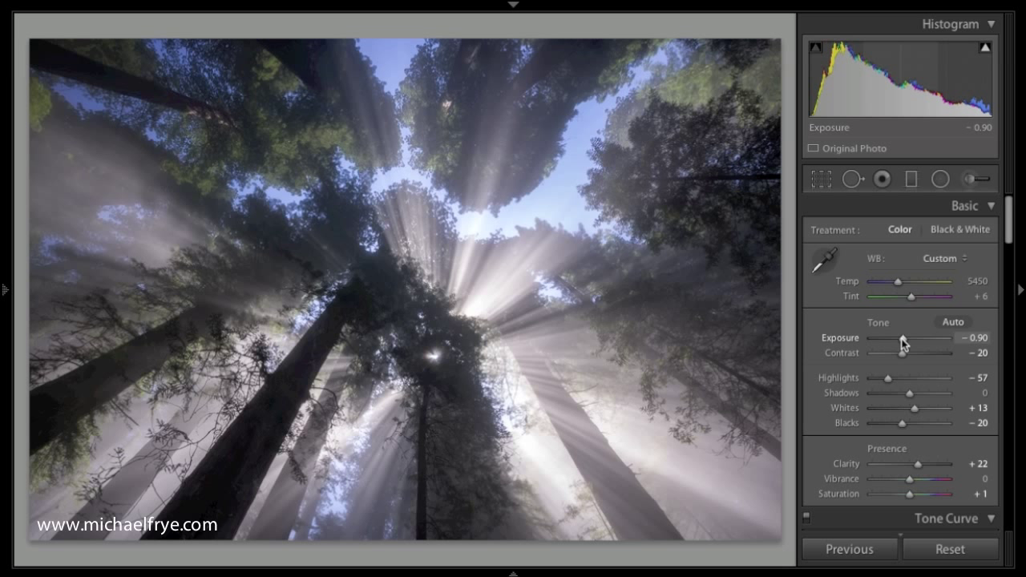
# - Step Exposure in large increments to −0.57, +0.09 and −1.23, settling back at −0.90
pyautogui.press('shift')
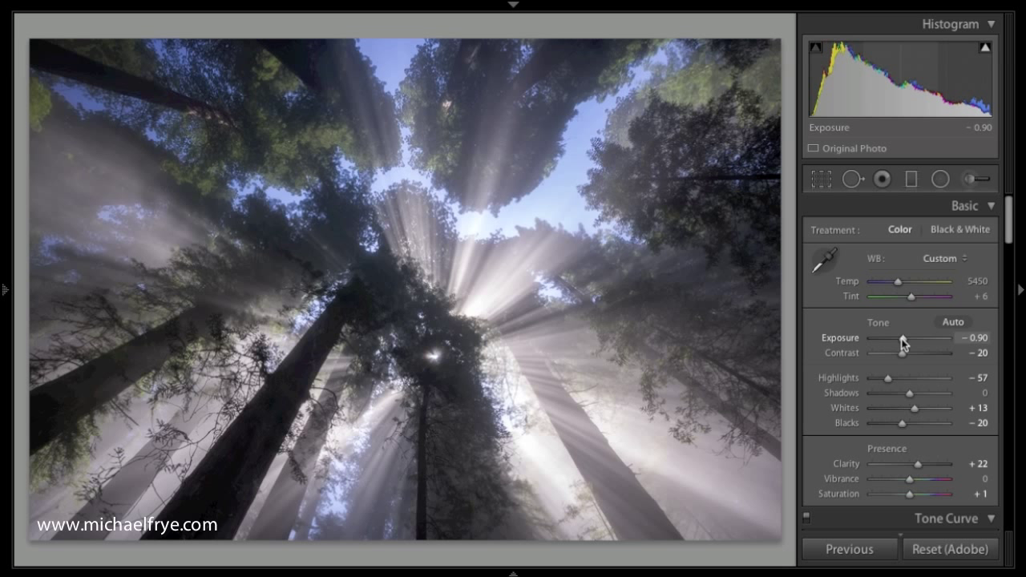
pyautogui.keyDown('shift'); pyautogui.doubleClick(903, 340); pyautogui.keyUp('shift')
pyautogui.keyDown('shift'); pyautogui.doubleClick(903, 340); pyautogui.keyUp('shift')
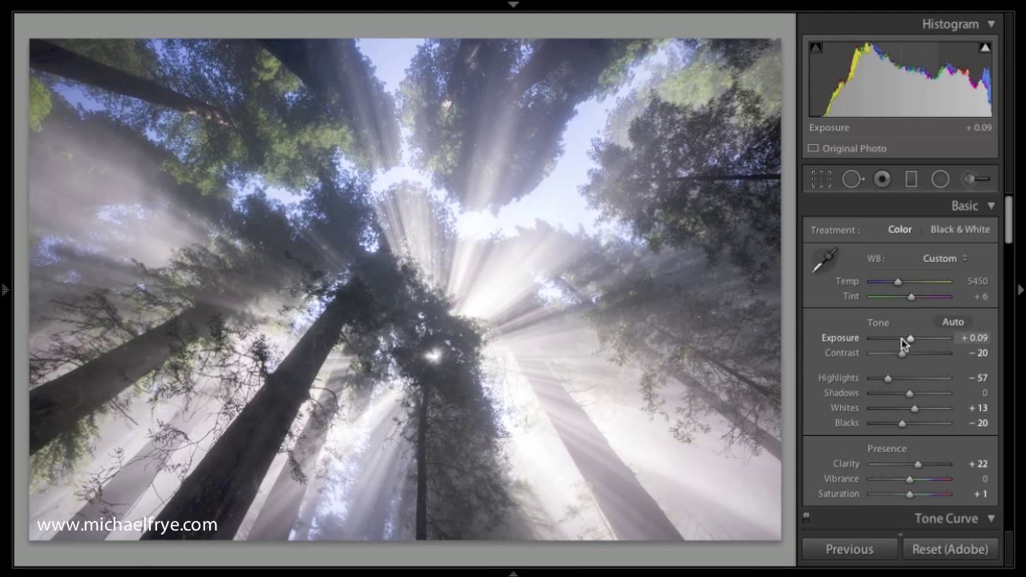
pyautogui.keyDown('shift'); pyautogui.click(902, 339); pyautogui.keyUp('shift')
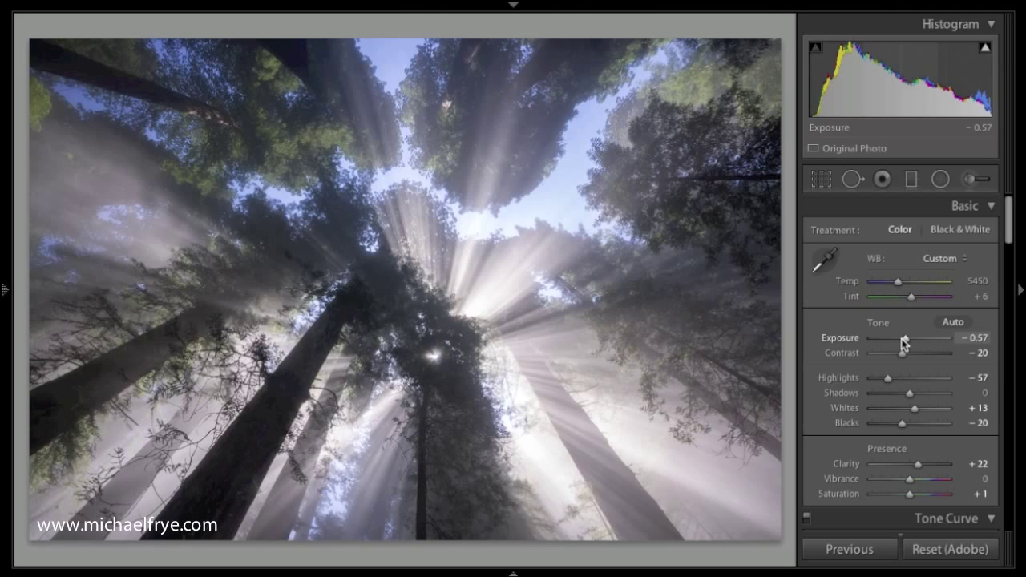
pyautogui.click(902, 340)
pyautogui.click(902, 340)
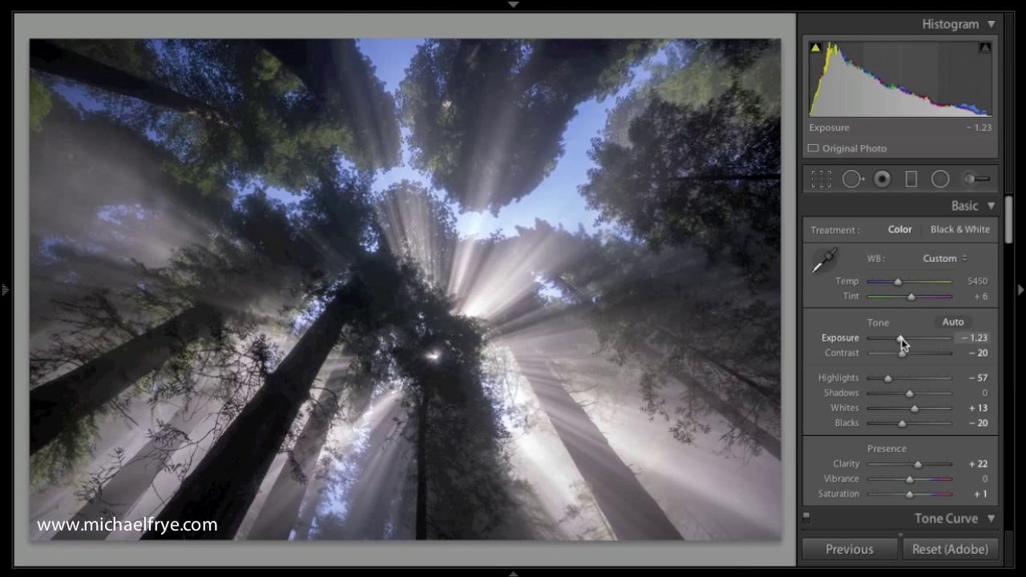
pyautogui.keyDown('shift'); pyautogui.click(902, 340); pyautogui.keyUp('shift')
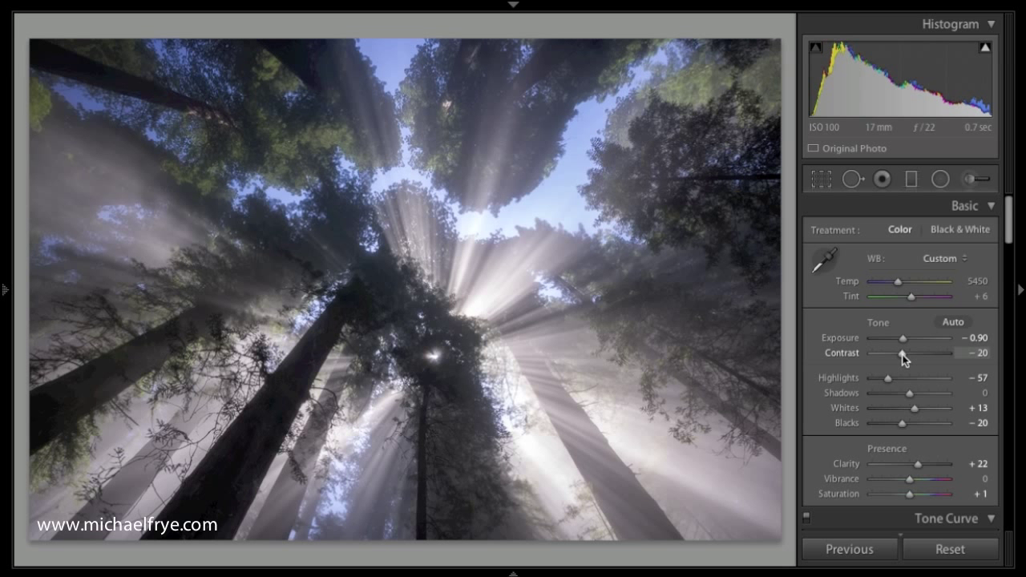
# - Boost Contrast in large steps to +40, then bring it back to −20
pyautogui.press('shift')
pyautogui.hotkey('shift', 'Up')
pyautogui.hotkey('shift', 'Up')
pyautogui.hotkey('shift', 'Up')
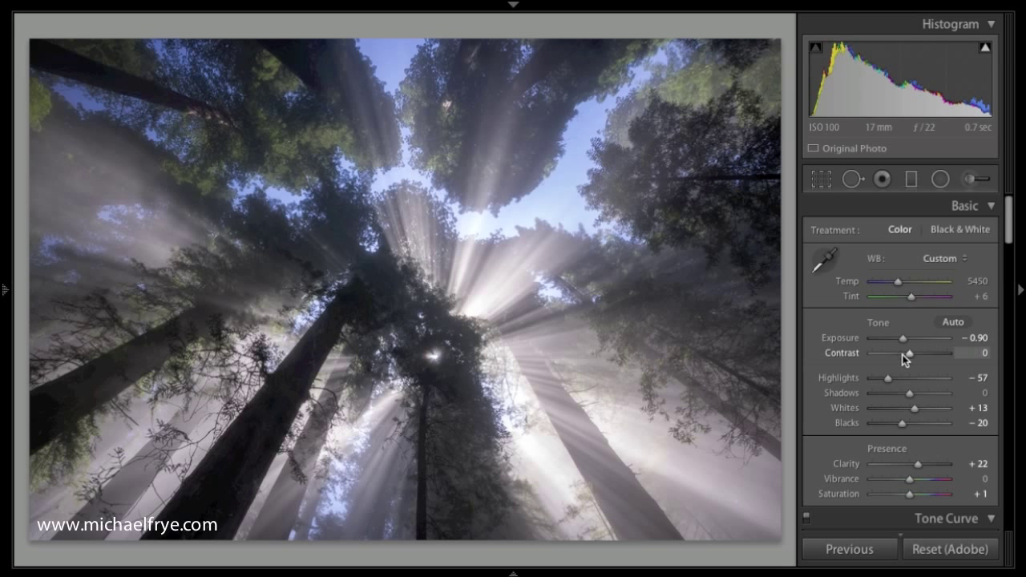
pyautogui.hotkey('shift', 'Down')
pyautogui.hotkey('shift', 'Down')
pyautogui.hotkey('shift', 'Down')
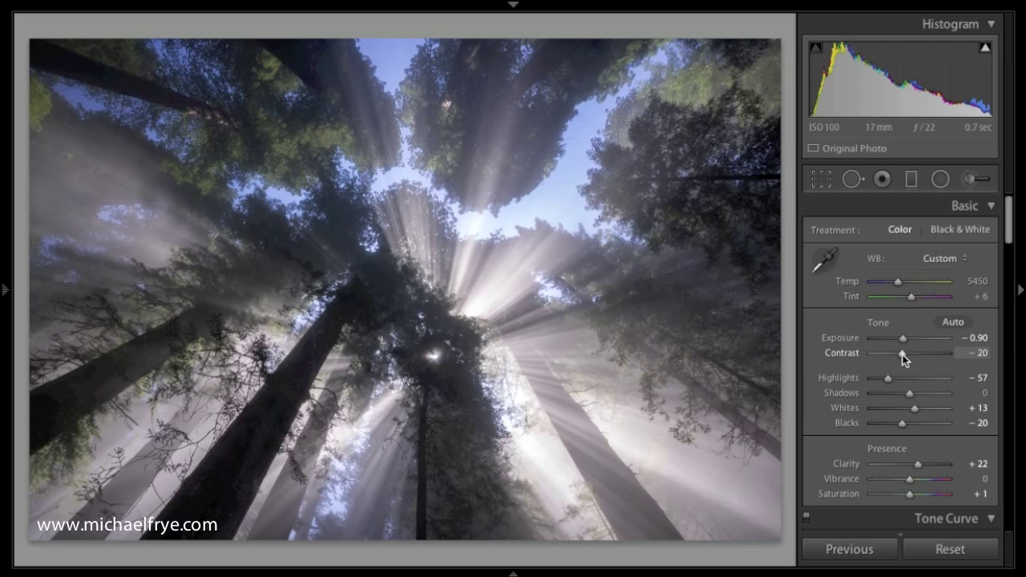
# - Fine-tune Contrast to −17 and Exposure to −0.88, then return Exposure to −0.90
pyautogui.press('alt')
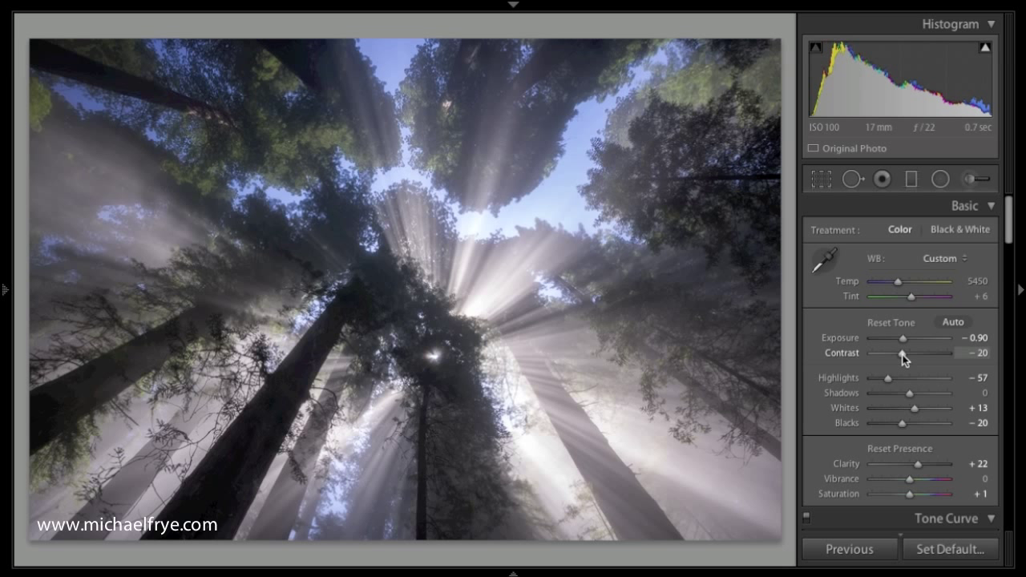
pyautogui.moveTo(903, 358); pyautogui.dragTo(902, 359)
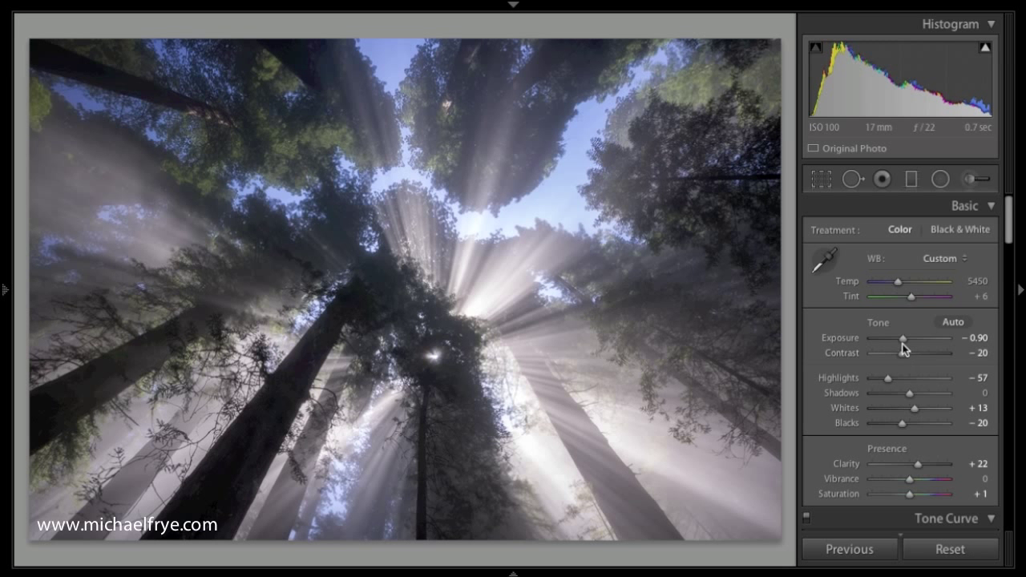
pyautogui.press('alt')
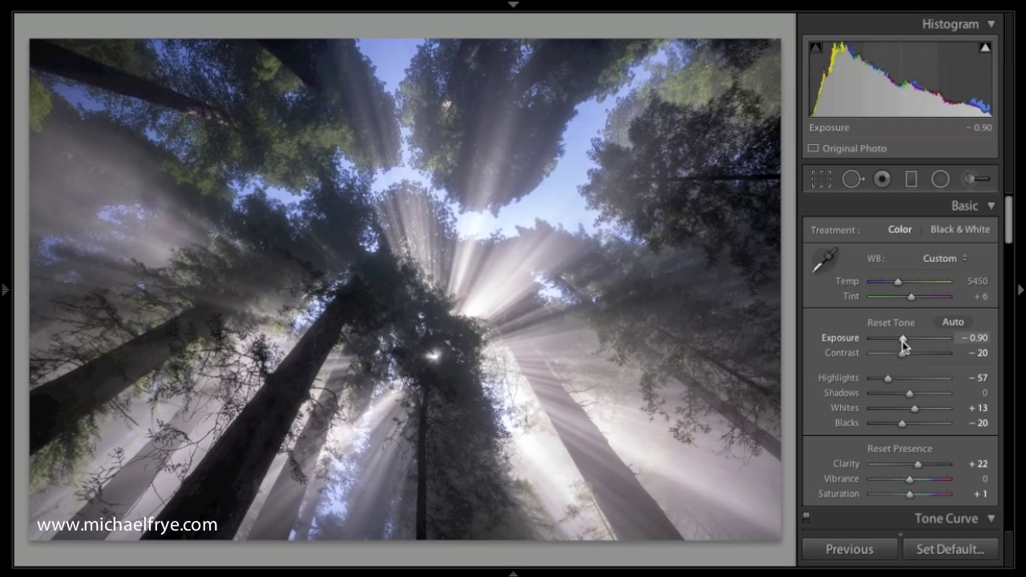
pyautogui.moveTo(903, 342); pyautogui.dragTo(902, 343)
pyautogui.press('alt')
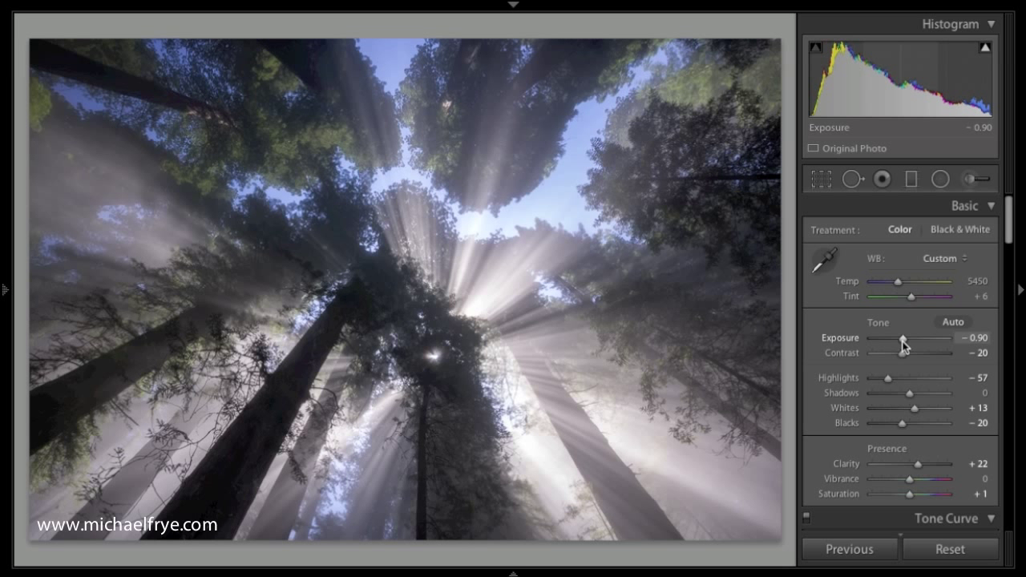
# - Peek at the Yosemite photo, return to the redwood, and toggle the tone curve's point/region editing
pyautogui.press('Right')
pyautogui.press('Left')
pyautogui.scroll(-6, 902, 343)
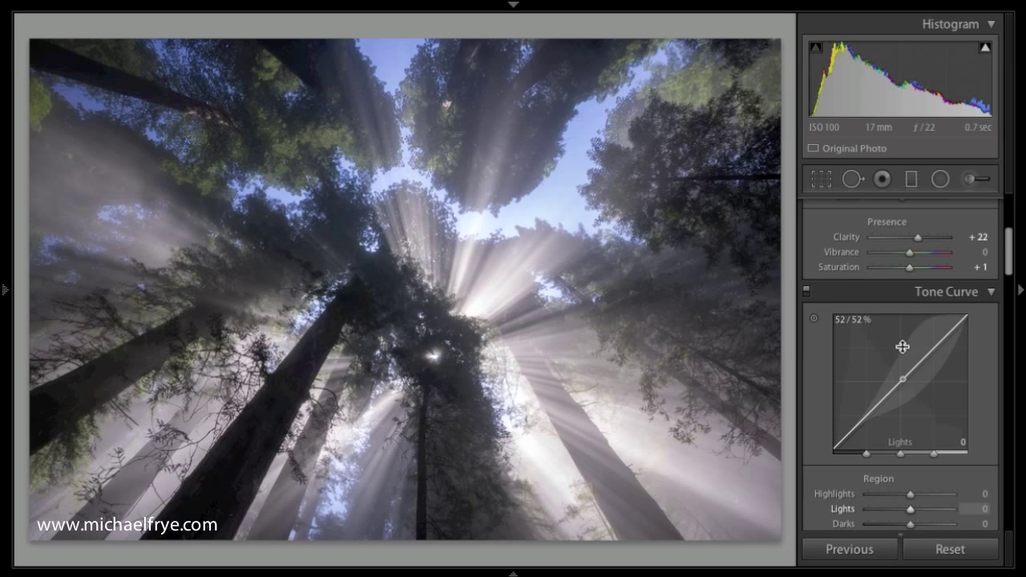
pyautogui.scroll(-4, 902, 345)
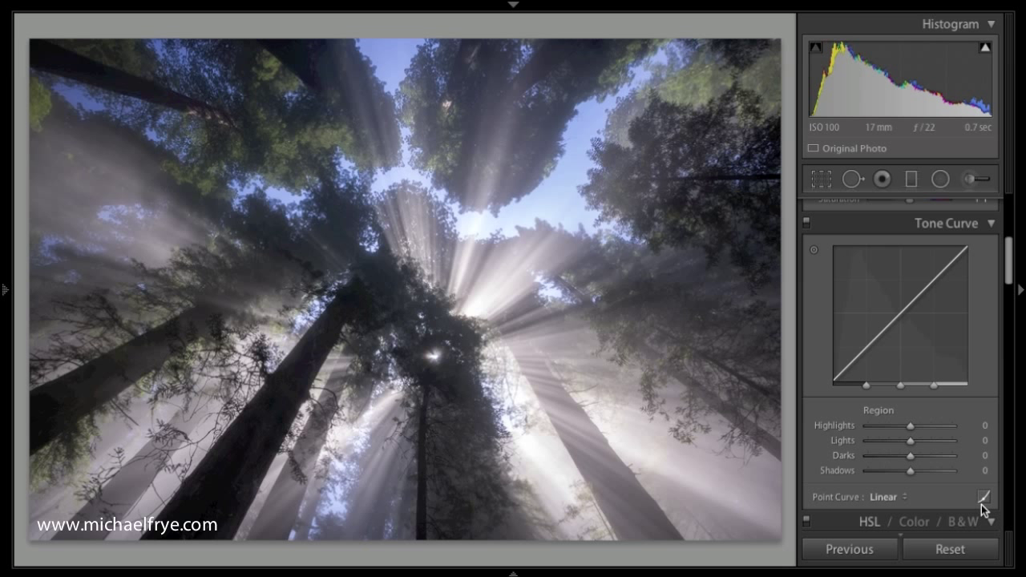
pyautogui.click(983, 500)
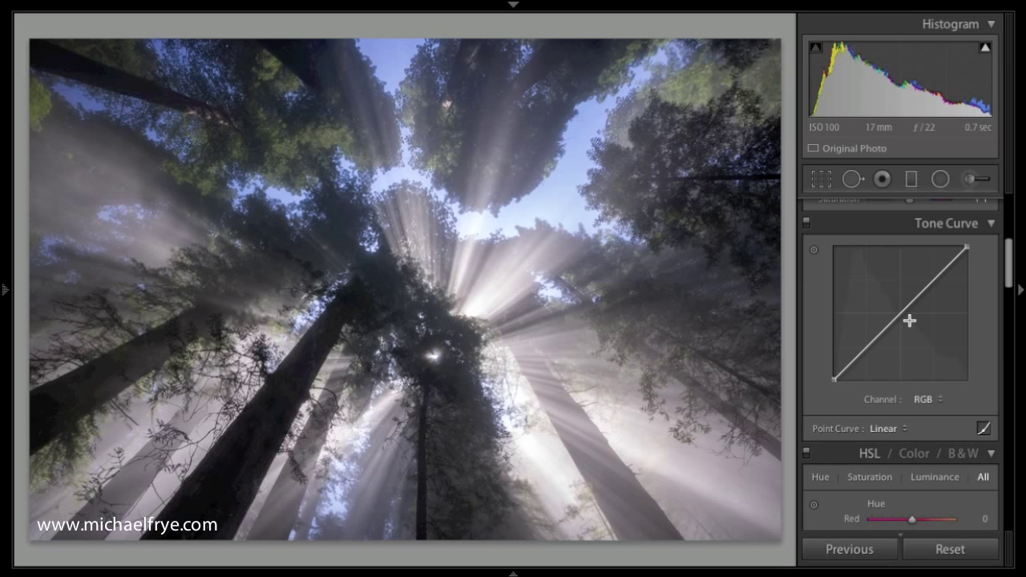
pyautogui.click(984, 428)
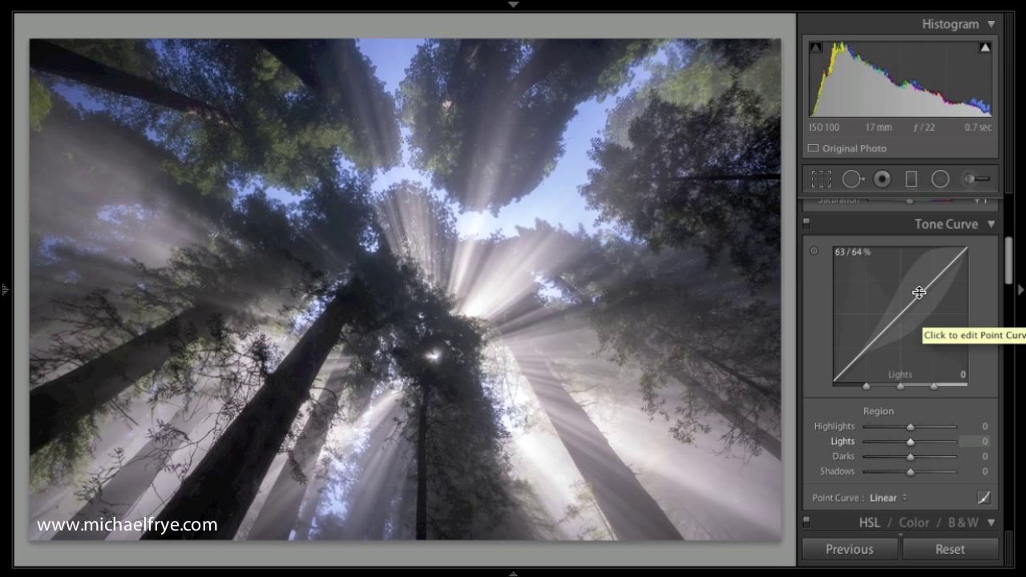
# - Try tone-curve Lights at +5 and Darks at +20, returning both regions to 0
pyautogui.moveTo(919, 292); pyautogui.dragTo(917, 290)
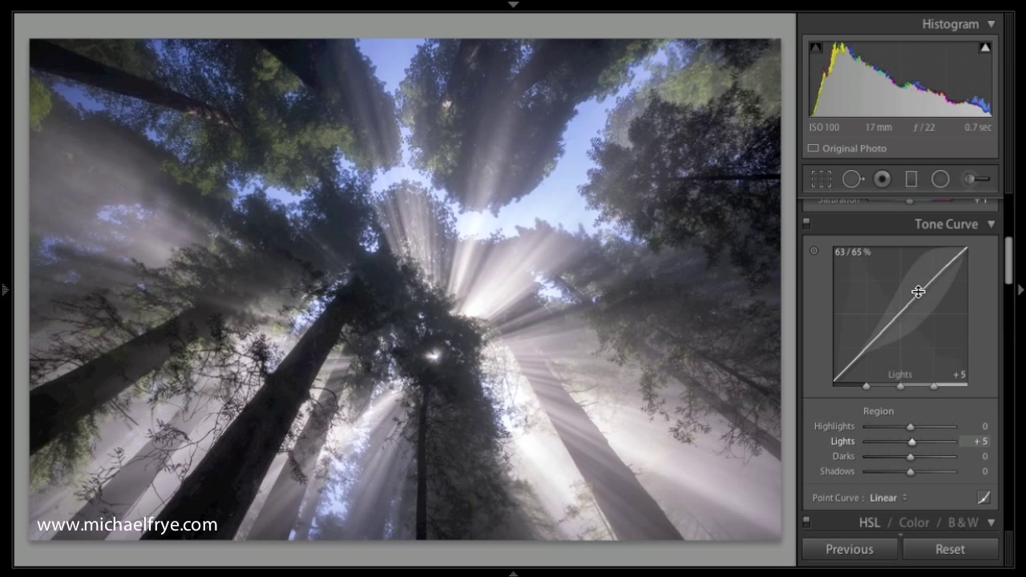
pyautogui.press('Up')
pyautogui.press('Down')
pyautogui.press('Down')
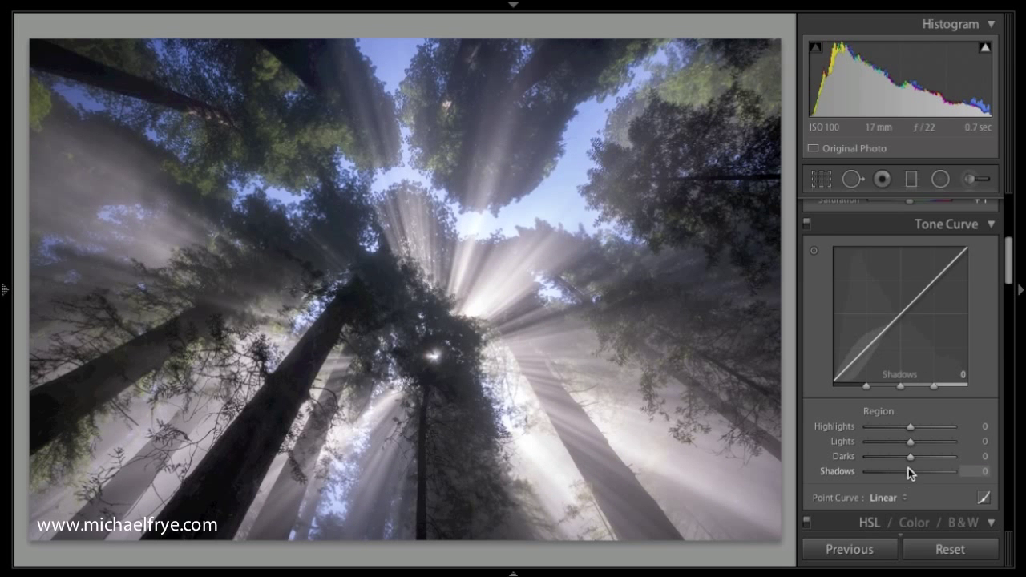
pyautogui.press('Up')
pyautogui.press('Up')
pyautogui.press('Up')
pyautogui.press('Up')
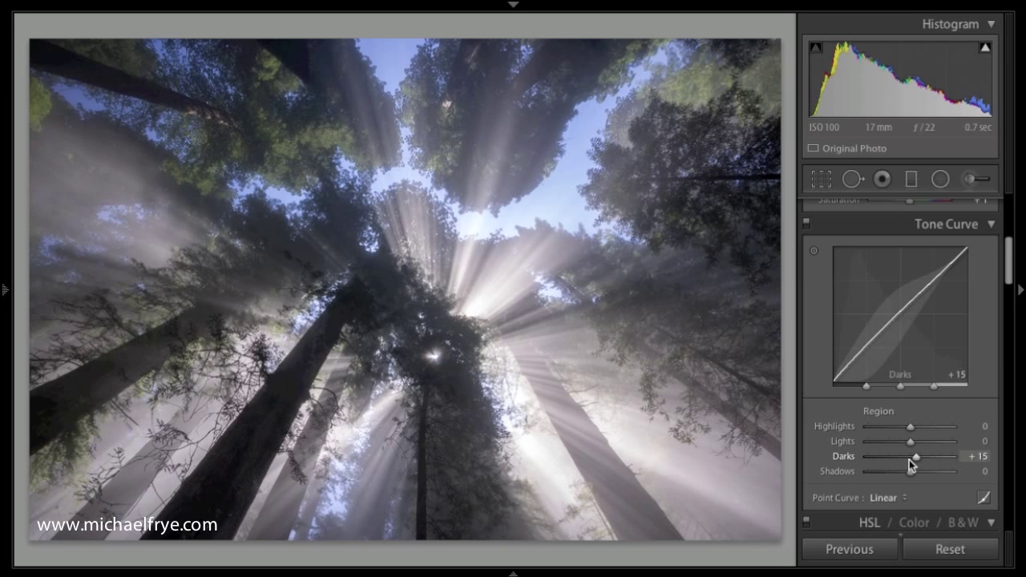
pyautogui.press('Down')
pyautogui.press('Down')
pyautogui.press('Down')
pyautogui.press('Down')
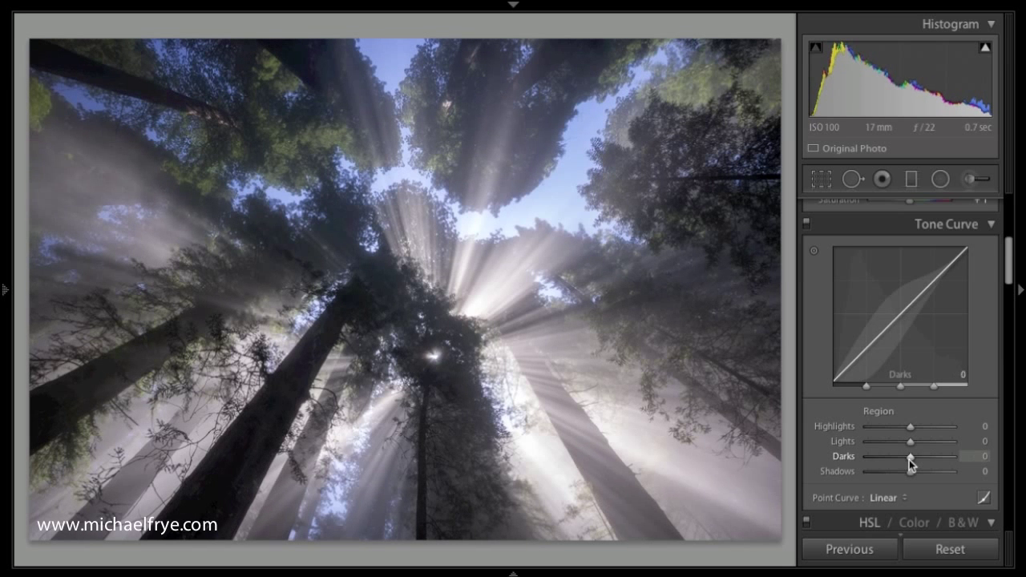
# - Raise Blue saturation to +60 and +65, then lower it back to +20
pyautogui.scroll(-5, 909, 459)
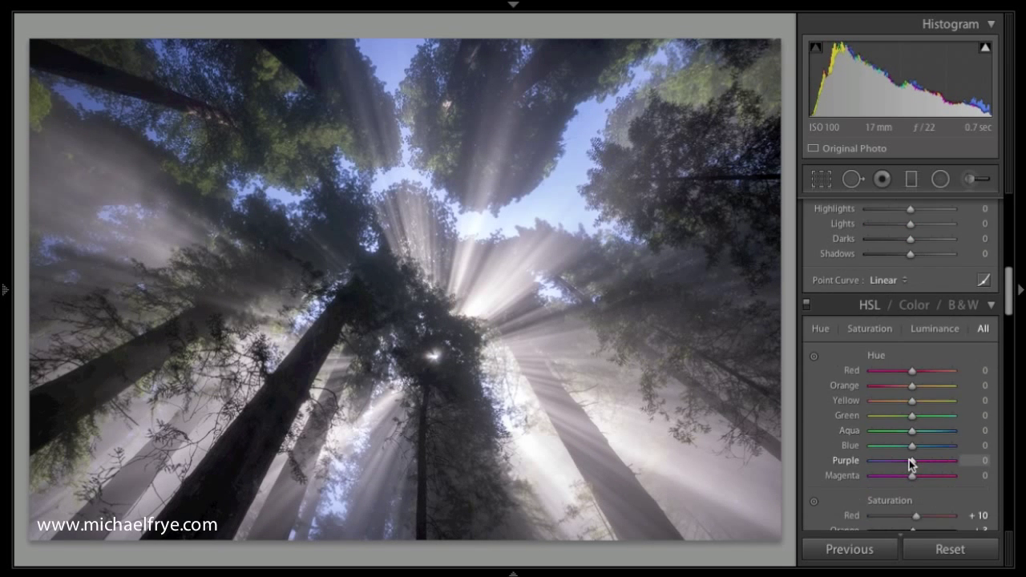
pyautogui.scroll(-2, 910, 463)
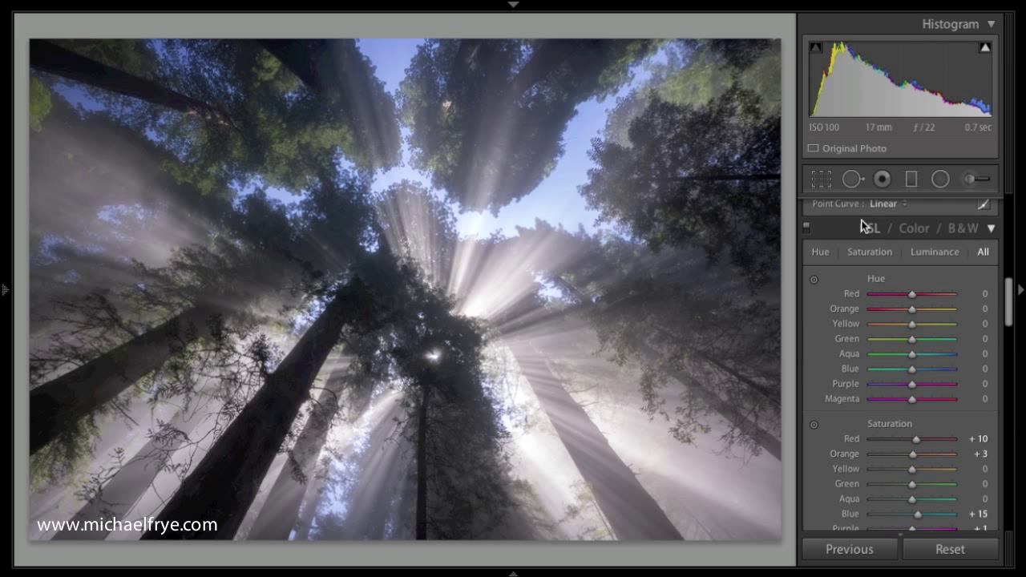
pyautogui.scroll(-2, 889, 368)
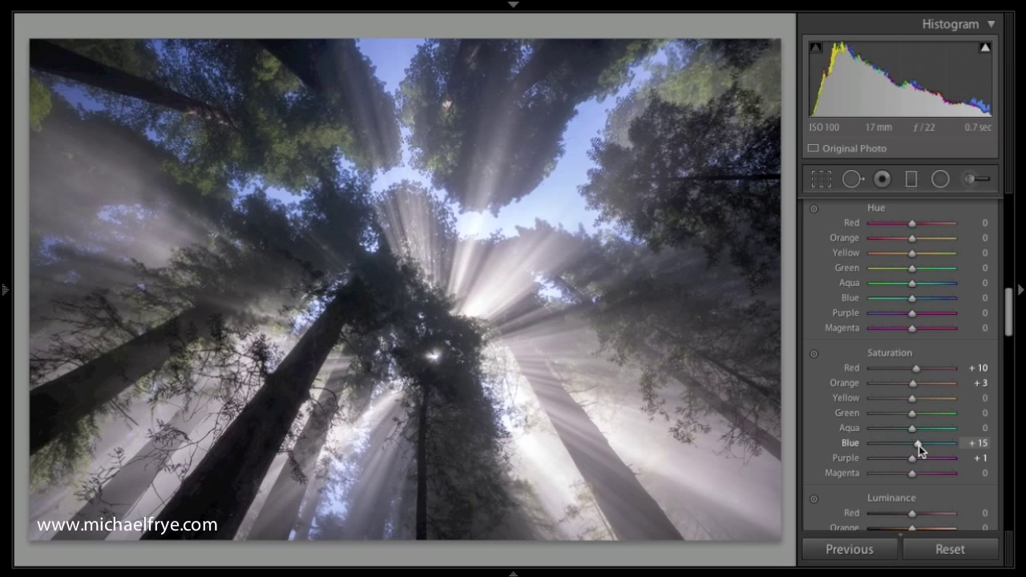
pyautogui.press('Up')
pyautogui.press('Up')
pyautogui.press('Up')
pyautogui.press('Up')
pyautogui.press('Up')
pyautogui.press('Up')
pyautogui.press('Up')
pyautogui.press('Up')
pyautogui.press('Up')
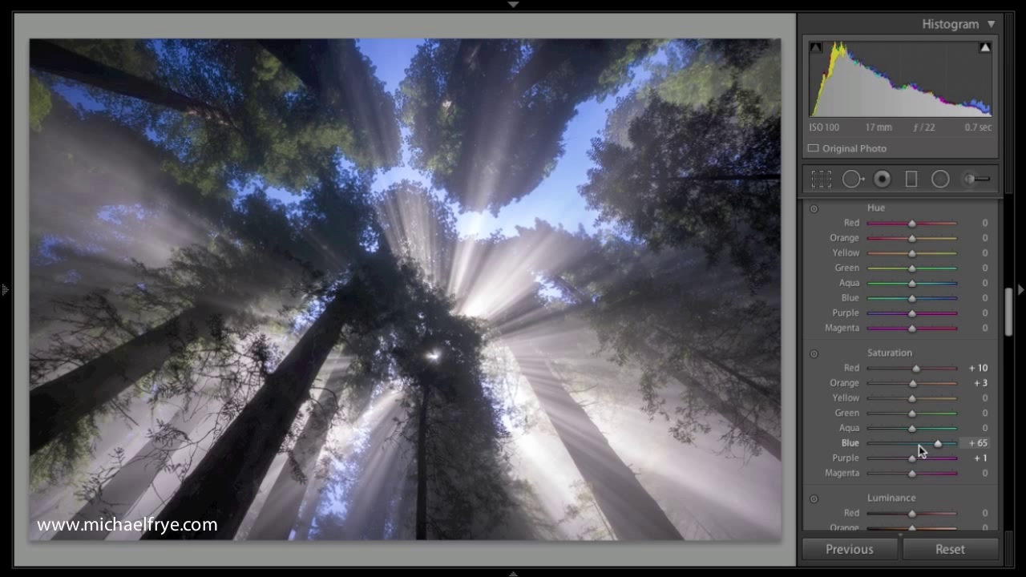
pyautogui.press('Up')
pyautogui.press('Down')
pyautogui.press('Down')
pyautogui.press('Down')
pyautogui.press('Down')
pyautogui.press('Down')
pyautogui.press('Down')
pyautogui.press('Down')
pyautogui.press('Down')
pyautogui.press('Down')
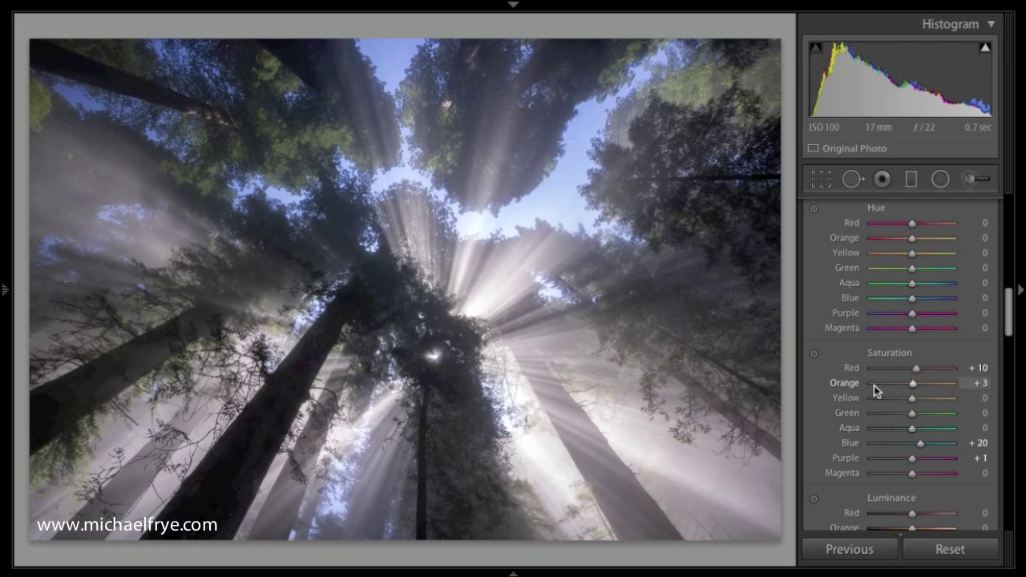
# - Drag on the sky with the Saturation targeted-adjustment tool until Blue reads +26
pyautogui.click(814, 352)
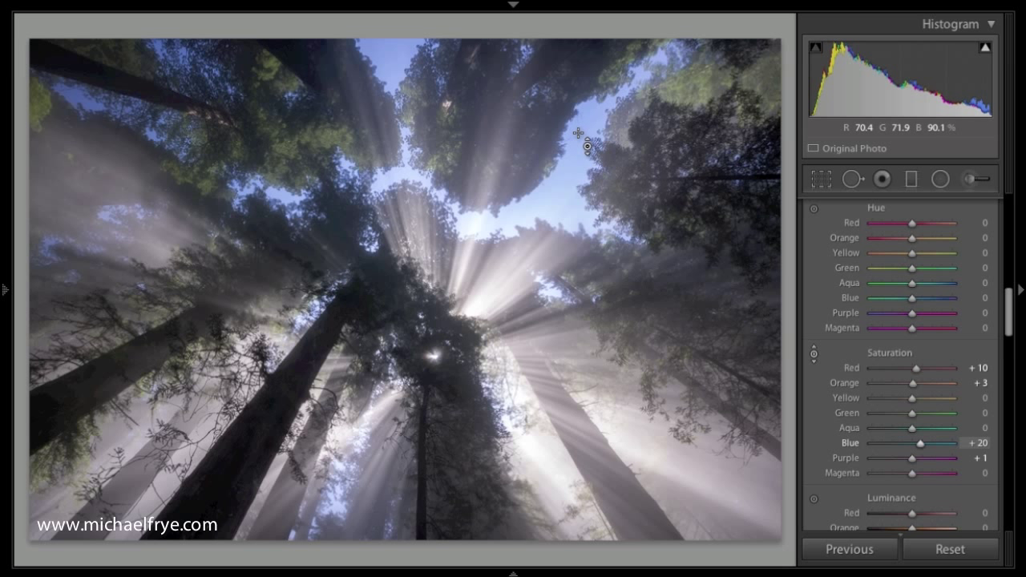
pyautogui.moveTo(578, 134)
pyautogui.mouseDown()
pyautogui.moveTo(579, 82)
pyautogui.moveTo(578, 135)
pyautogui.mouseUp()
pyautogui.moveTo(580, 135); pyautogui.dragTo(580, 135)
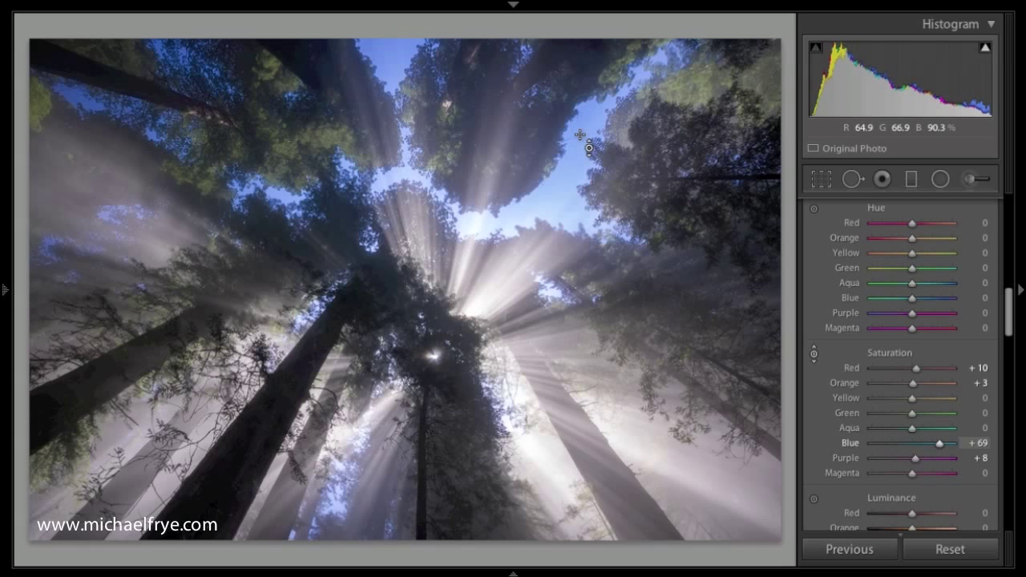
pyautogui.moveTo(580, 134); pyautogui.dragTo(580, 135)
pyautogui.moveTo(580, 135); pyautogui.dragTo(829, 377)
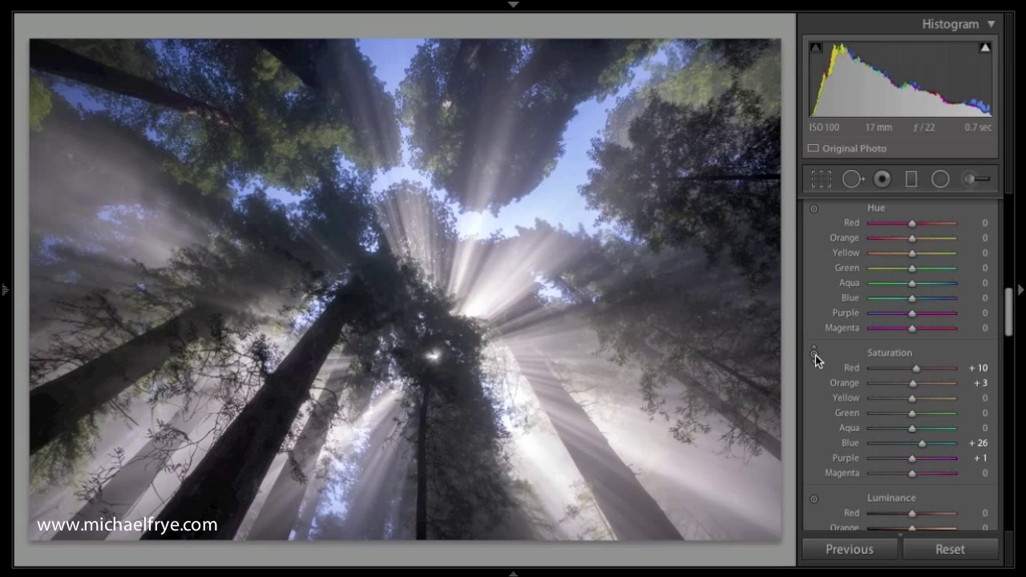
pyautogui.scroll(5, 906, 291)
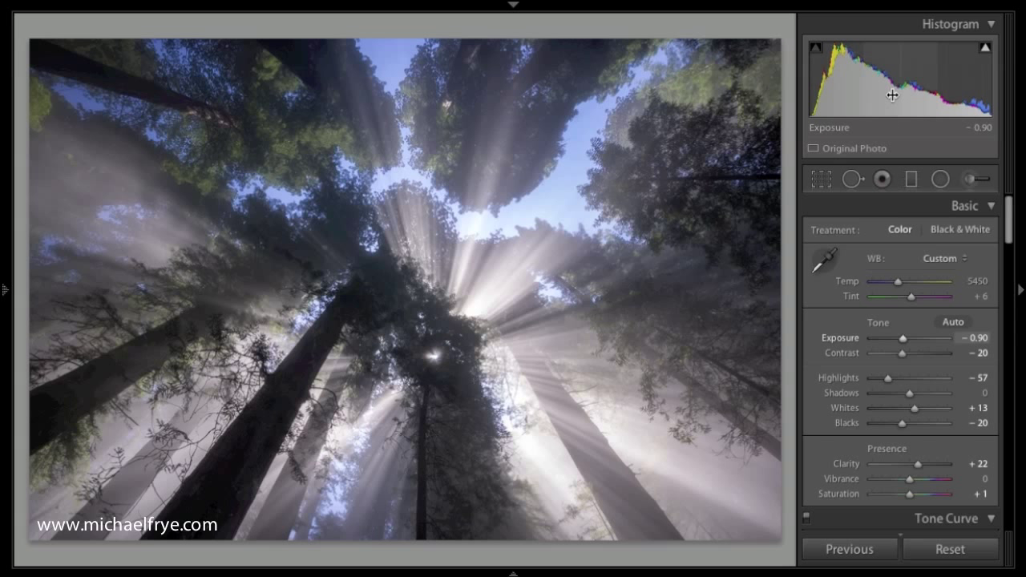
# - Drag Histogram regions to set Exposure −0.96, Highlights −61 and Shadows +5
pyautogui.moveTo(892, 96)
pyautogui.mouseDown()
pyautogui.moveTo(914, 95)
pyautogui.moveTo(891, 95)
pyautogui.mouseUp()
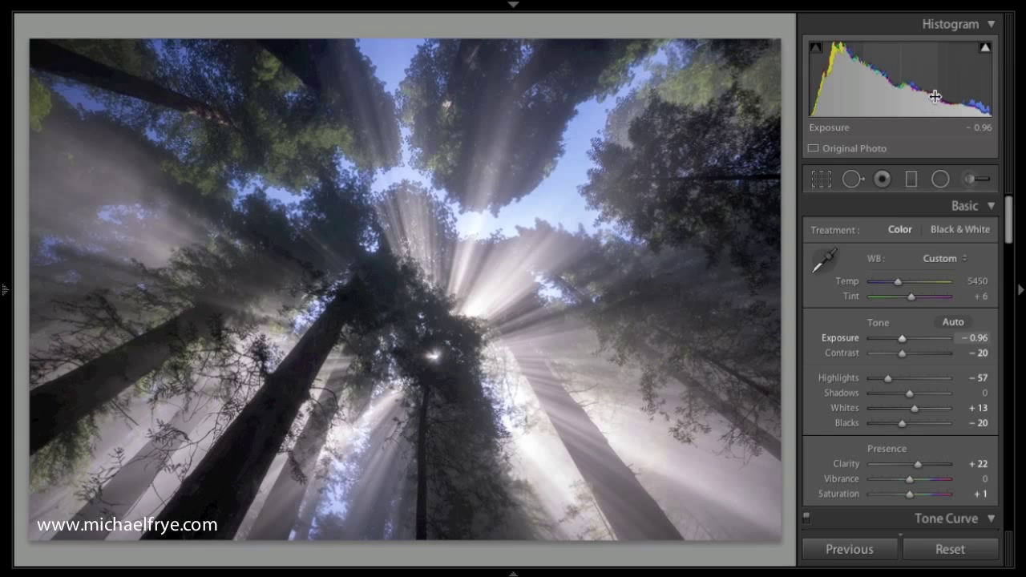
pyautogui.moveTo(950, 87); pyautogui.dragTo(949, 86)
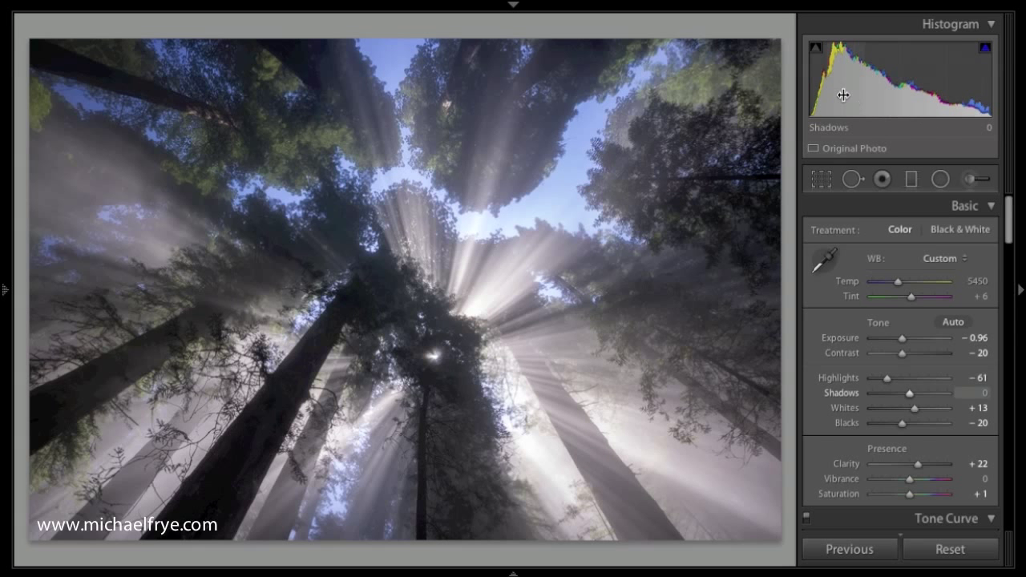
pyautogui.moveTo(840, 91); pyautogui.dragTo(854, 89)
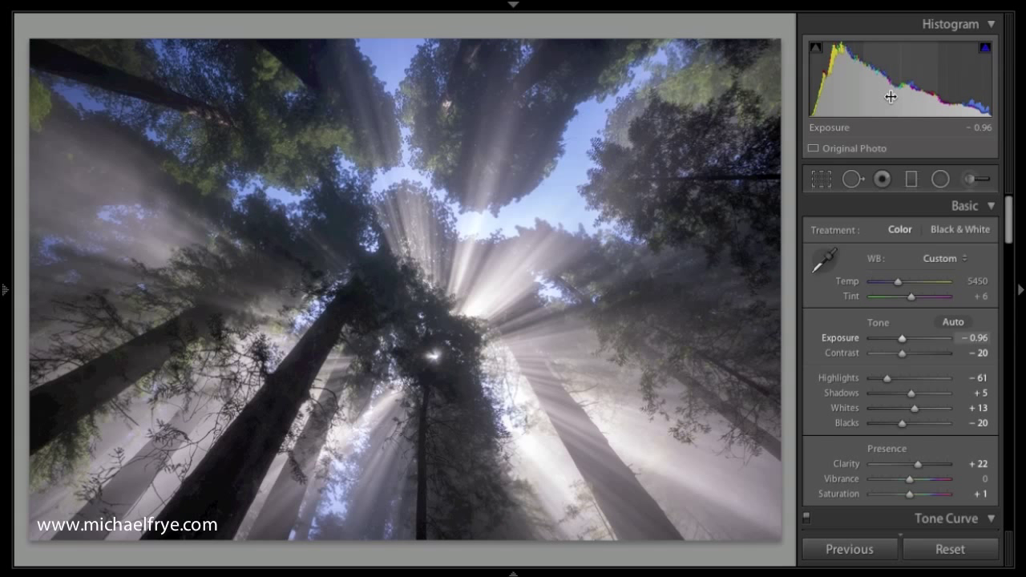
pyautogui.moveTo(891, 97); pyautogui.dragTo(890, 97)
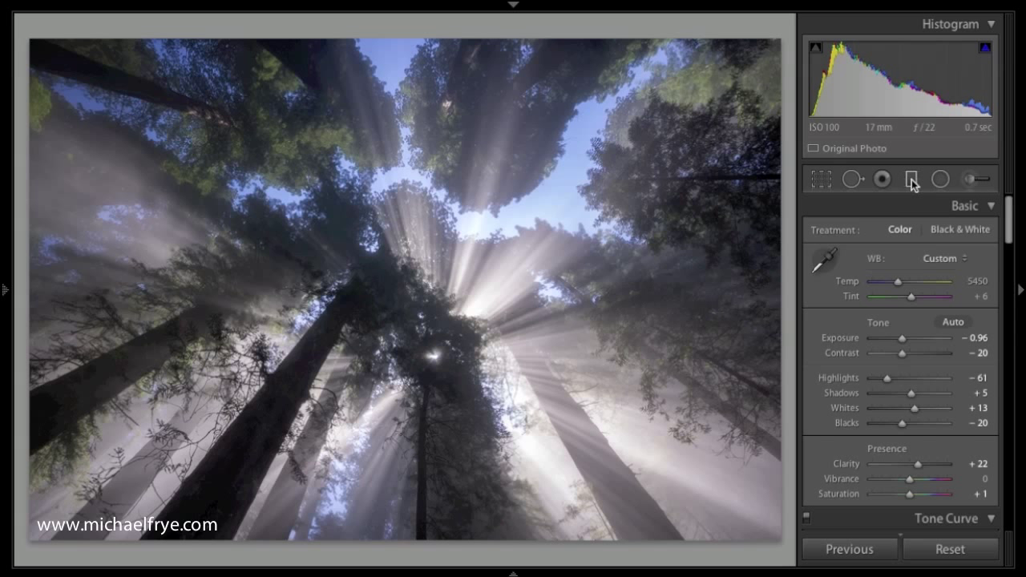
# - Select the brush adjustment over the trees and fine-tune its Exposure to 0.26, keeping Contrast 13, Clarity 23
pyautogui.click(971, 180)
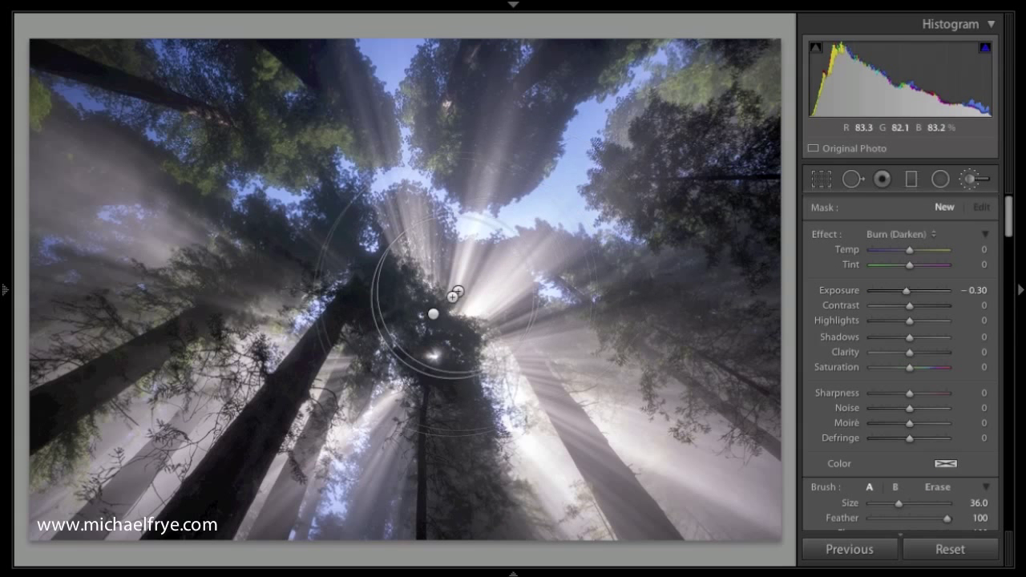
pyautogui.click(434, 314)
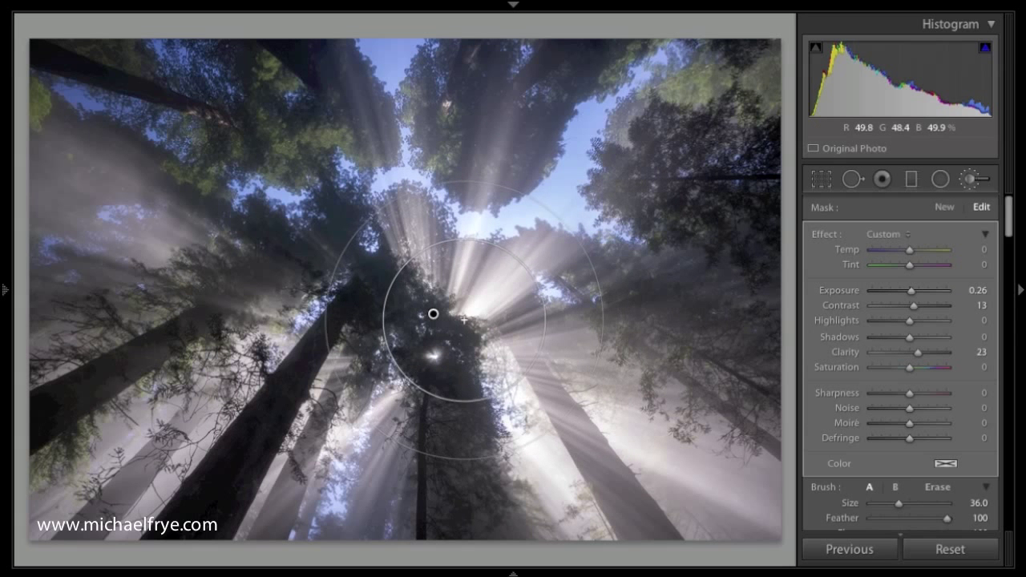
pyautogui.moveTo(433, 315)
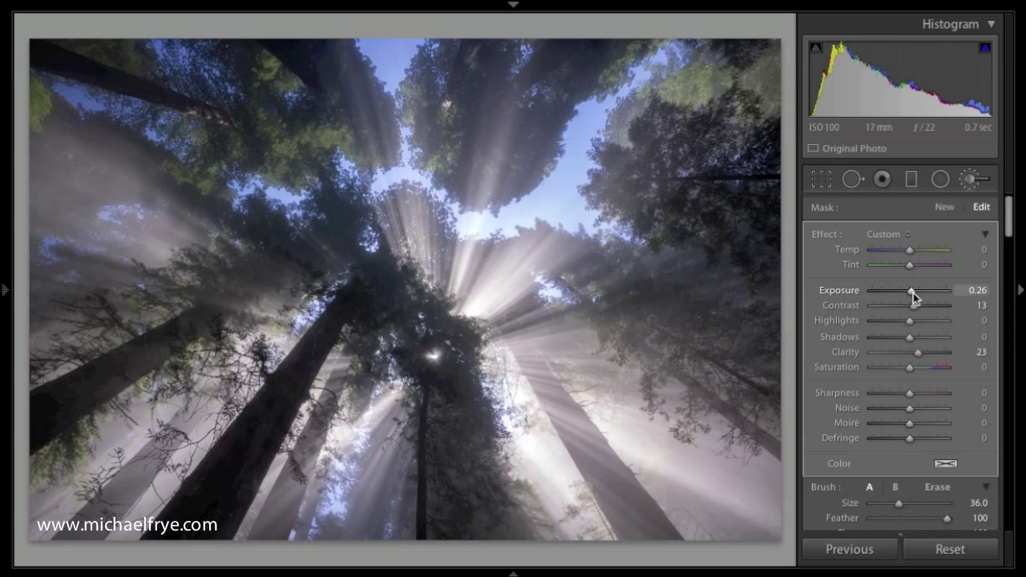
pyautogui.moveTo(913, 292); pyautogui.dragTo(915, 292)
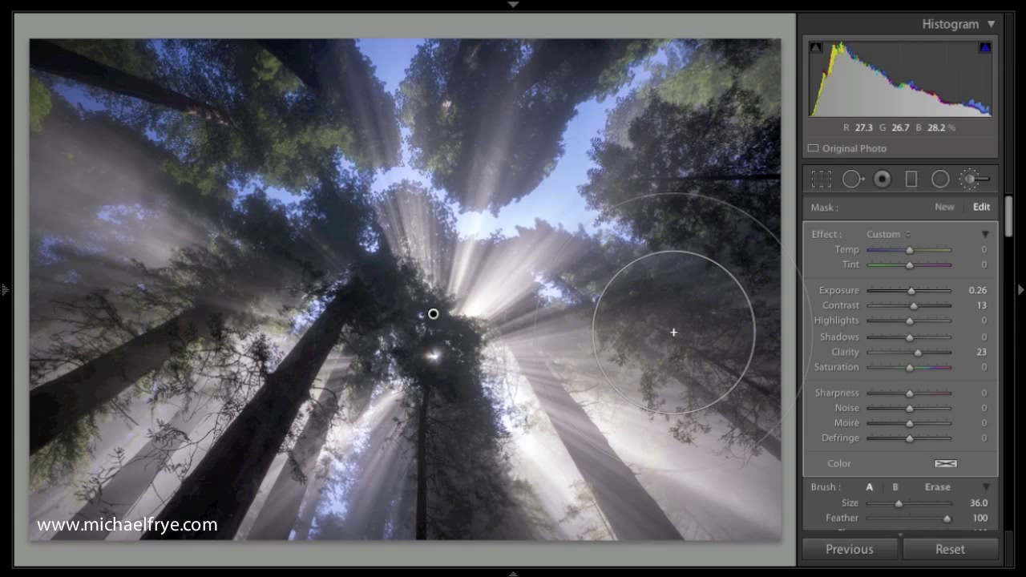
pyautogui.click(977, 185)
# - Move to the Yosemite lake photo and test a rotation in Crop & Straighten, then reset it
pyautogui.press('Right')
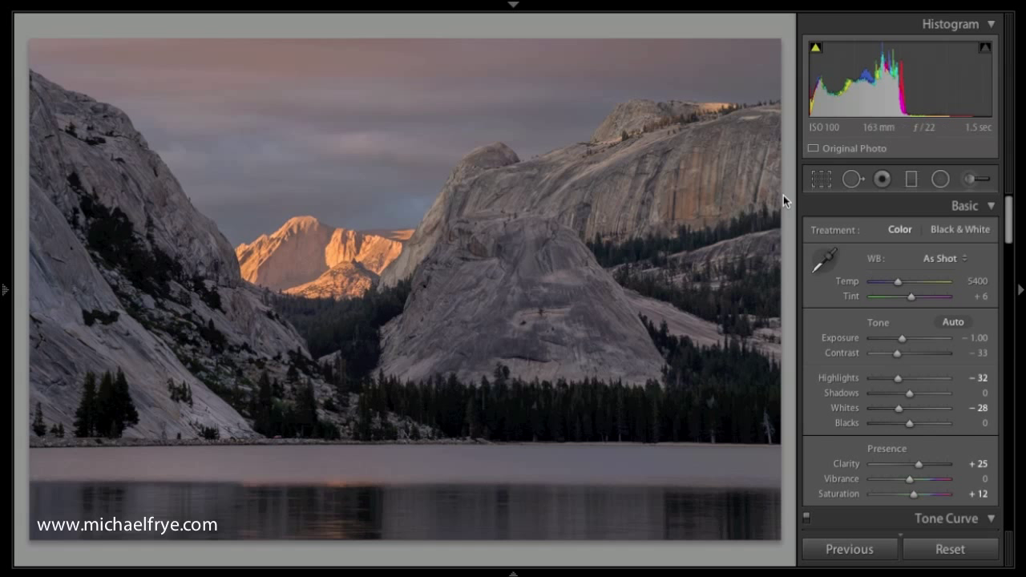
pyautogui.click(818, 189)
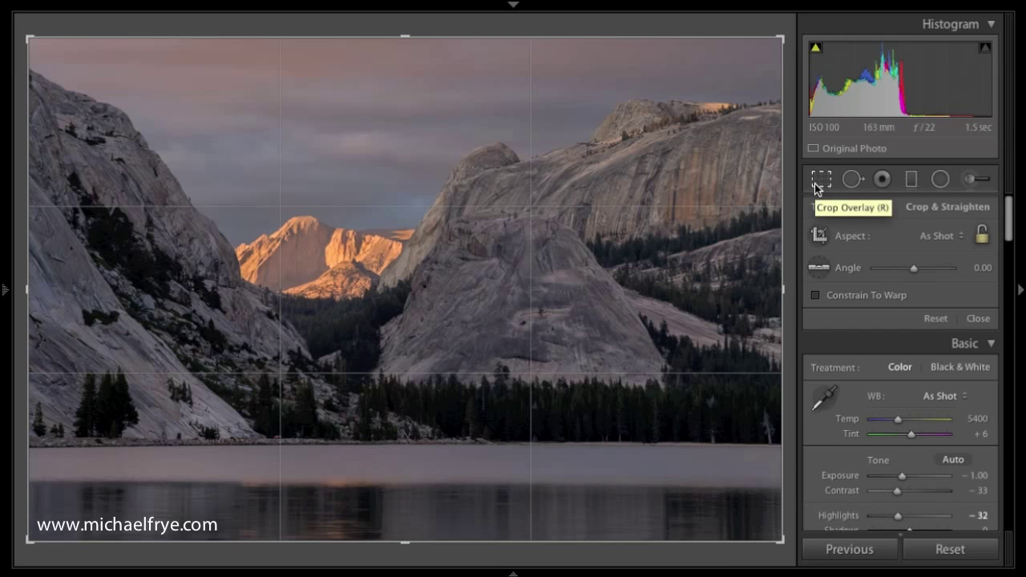
pyautogui.moveTo(912, 269); pyautogui.dragTo(910, 268)
pyautogui.click(933, 318)
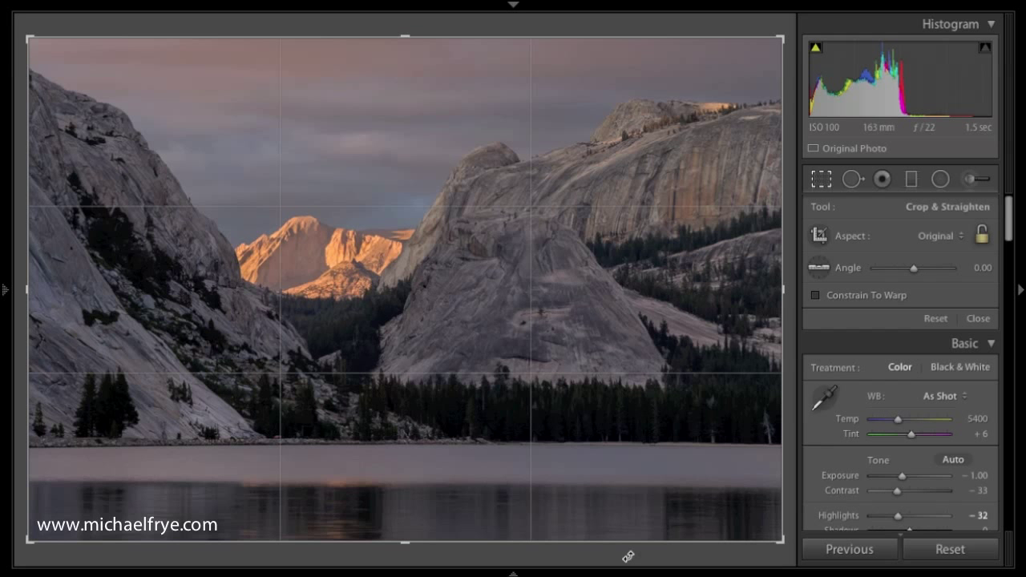
# - Level the lake photo with a 0.10 straightening angle and apply the crop
pyautogui.moveTo(628, 555)
pyautogui.mouseDown()
pyautogui.moveTo(639, 547)
pyautogui.moveTo(625, 553)
pyautogui.mouseUp()
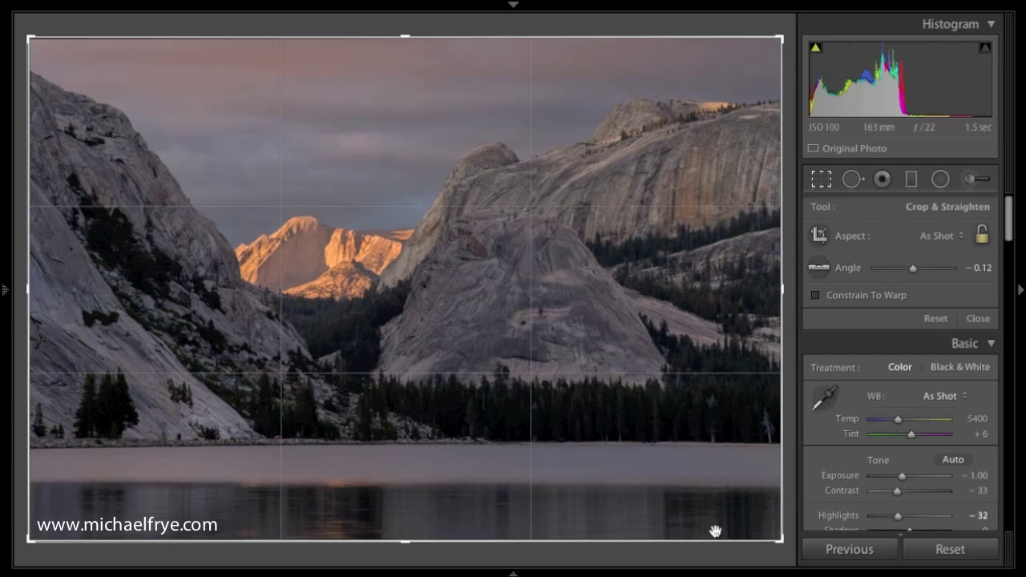
pyautogui.click(932, 318)
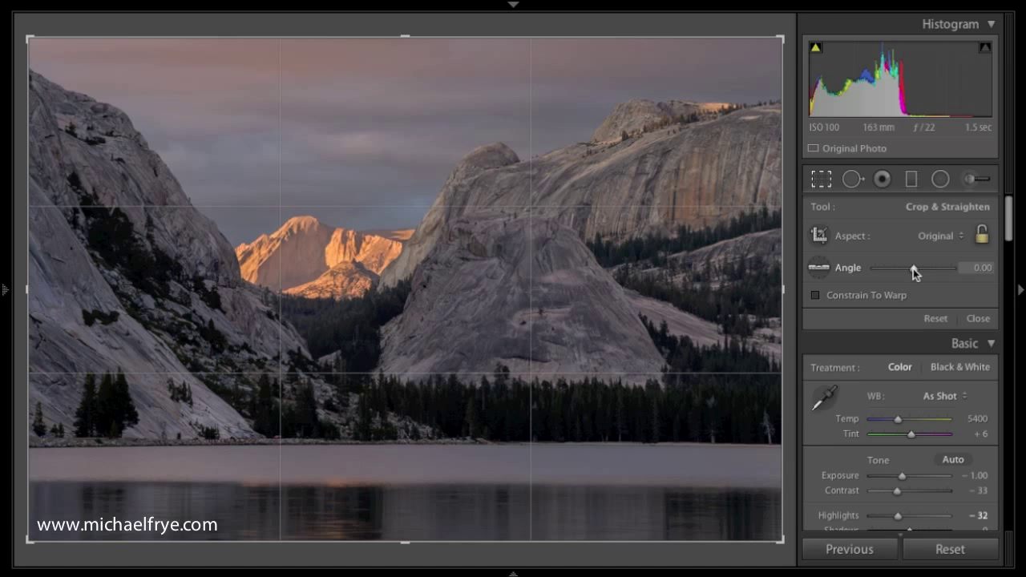
pyautogui.moveTo(912, 268); pyautogui.dragTo(913, 268)
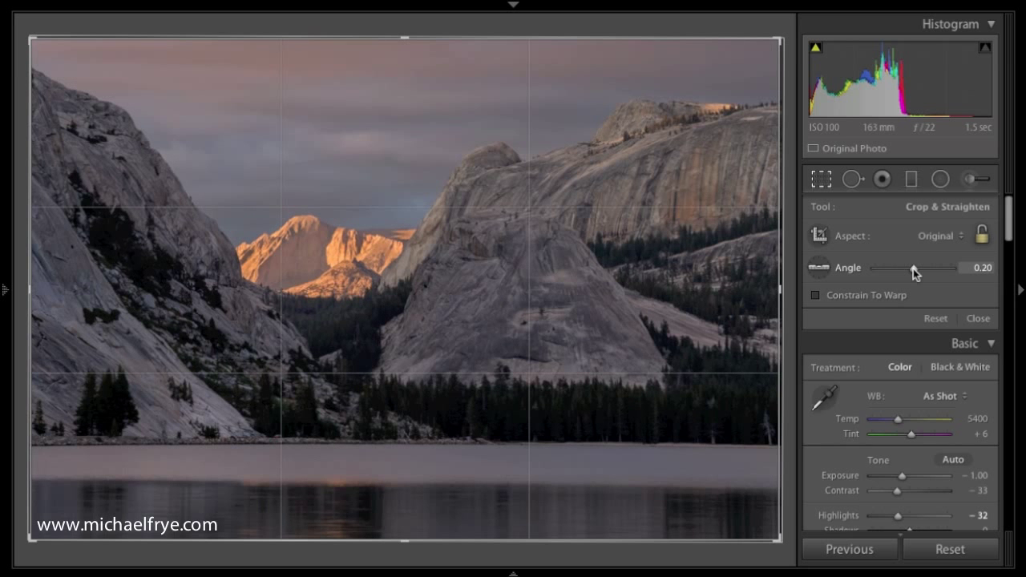
pyautogui.moveTo(913, 268); pyautogui.dragTo(913, 268)
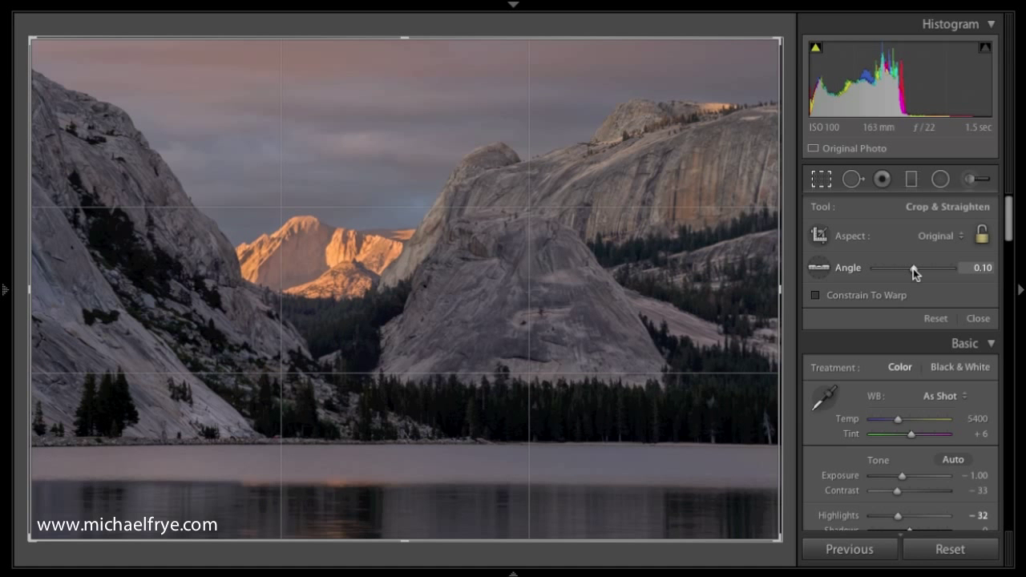
pyautogui.click(825, 186)
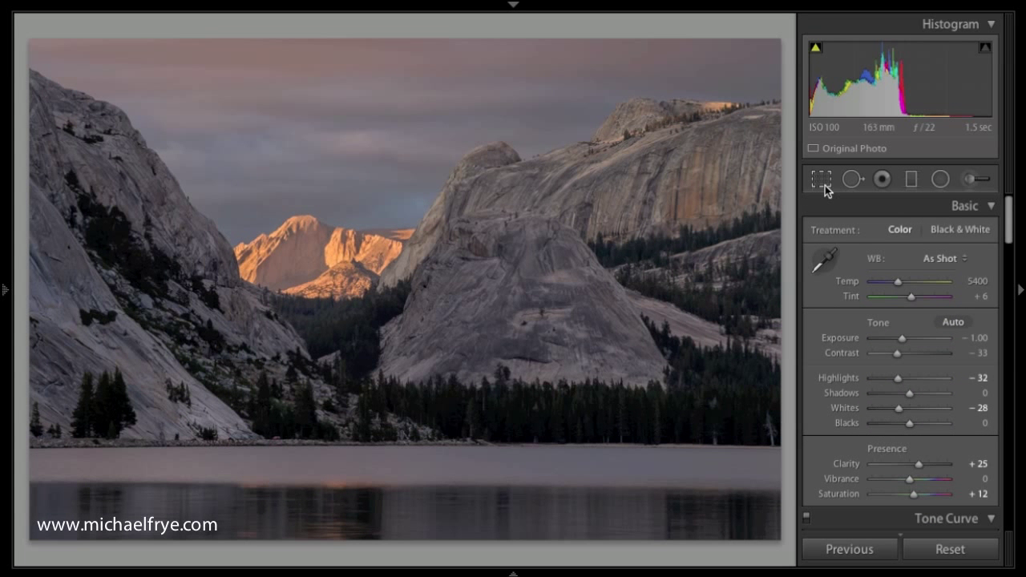
# - Zoom 1:1 on the shoreline and heal away the red car, shifting the source to clean rocks
pyautogui.click(274, 442)
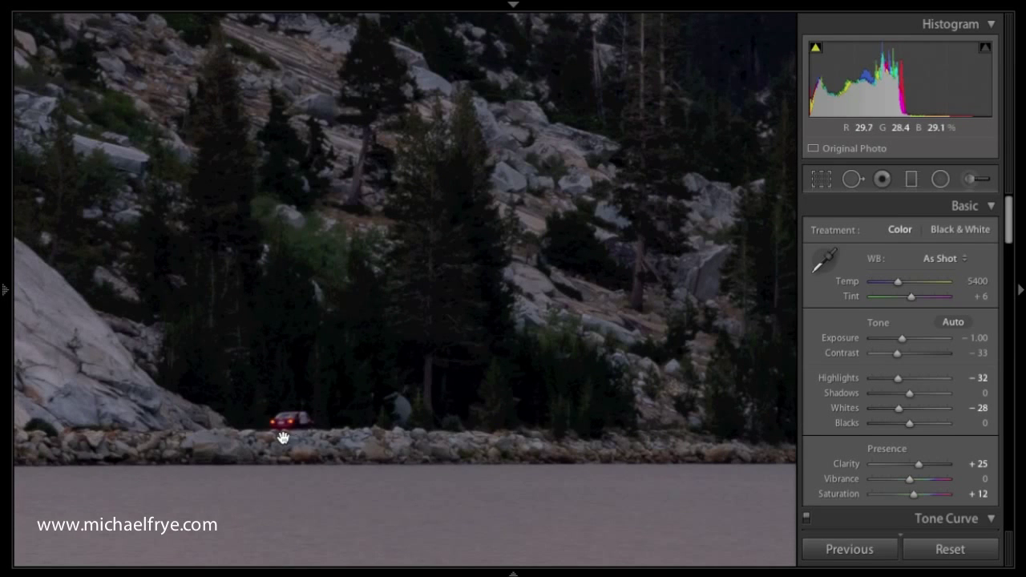
pyautogui.moveTo(304, 435); pyautogui.dragTo(284, 410)
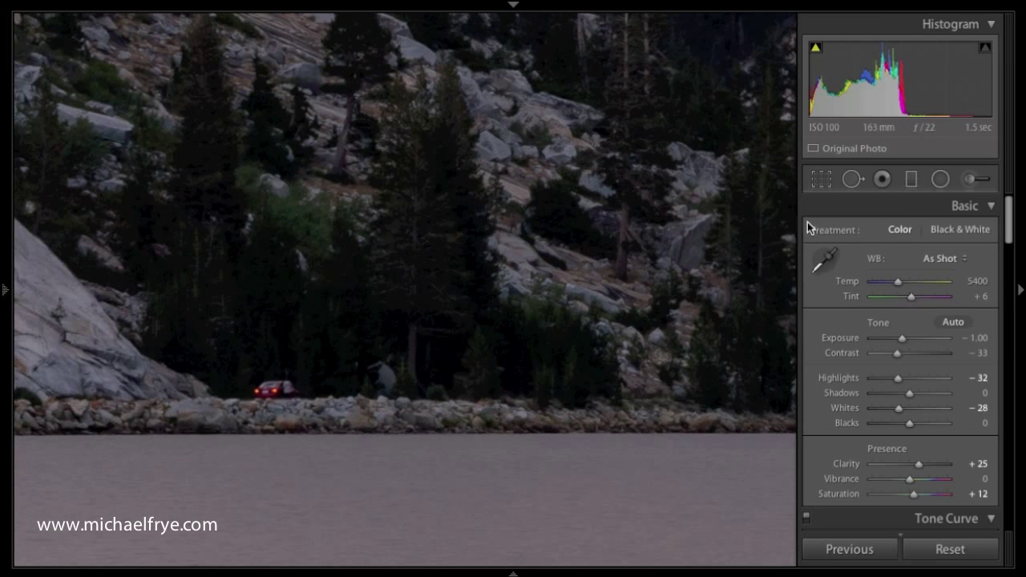
pyautogui.click(852, 180)
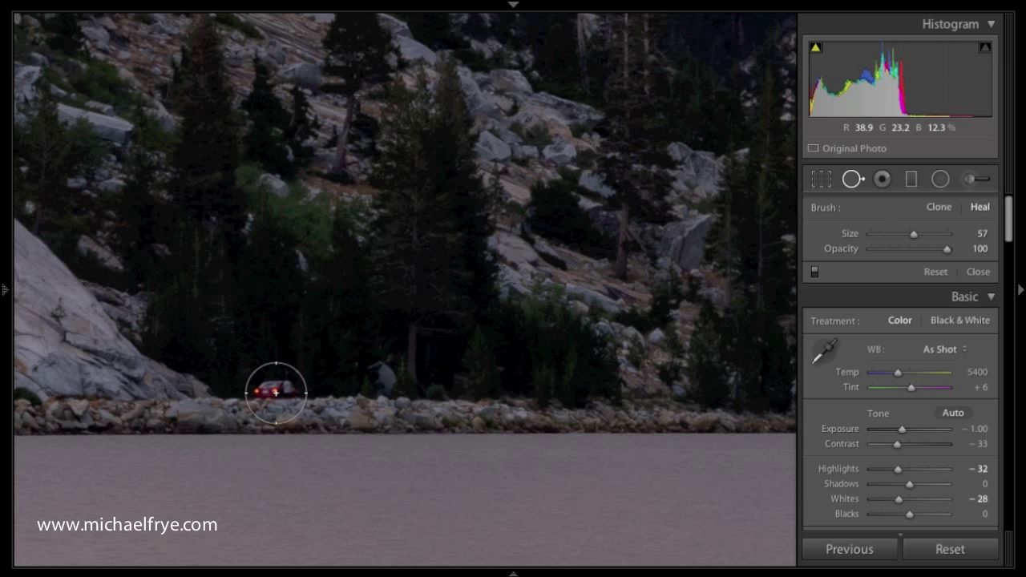
pyautogui.click(275, 392)
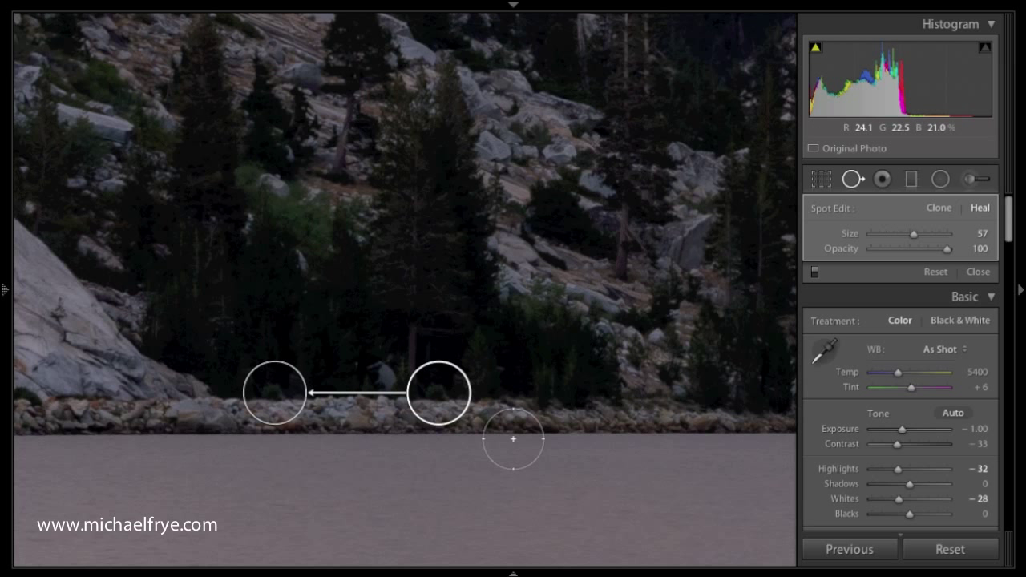
pyautogui.moveTo(441, 398); pyautogui.dragTo(445, 411)
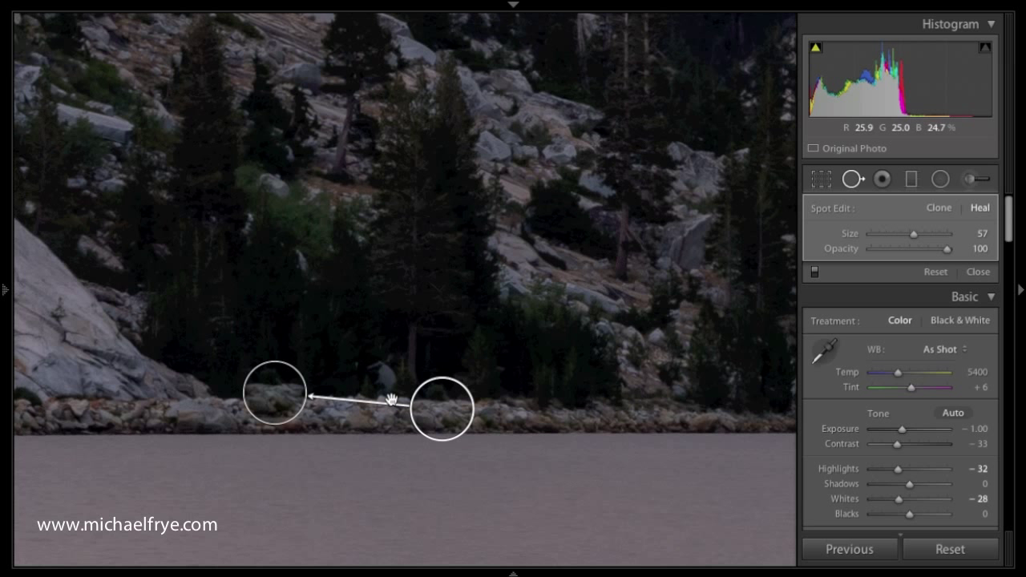
pyautogui.moveTo(445, 409); pyautogui.dragTo(444, 405)
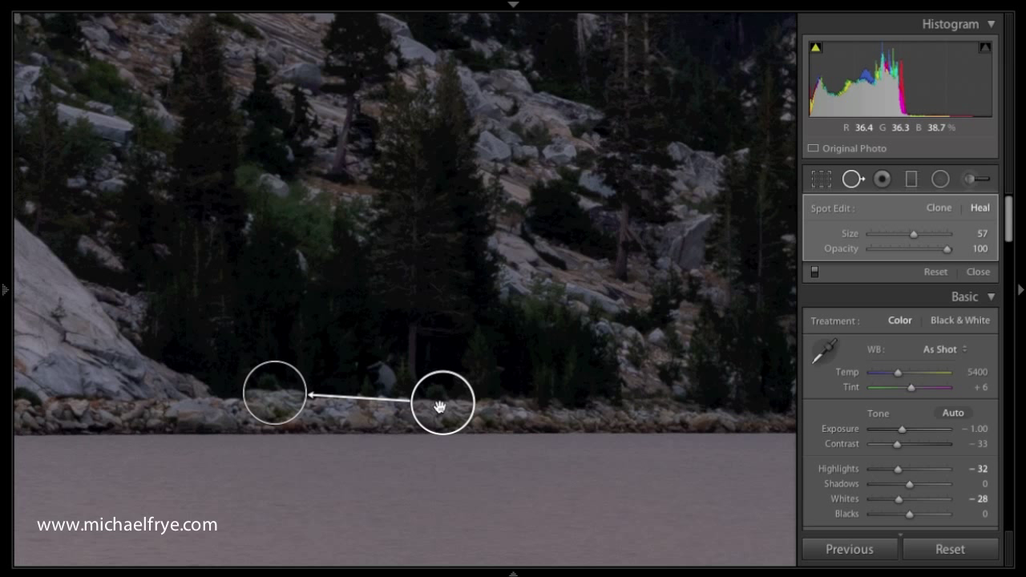
pyautogui.moveTo(439, 406); pyautogui.dragTo(439, 405)
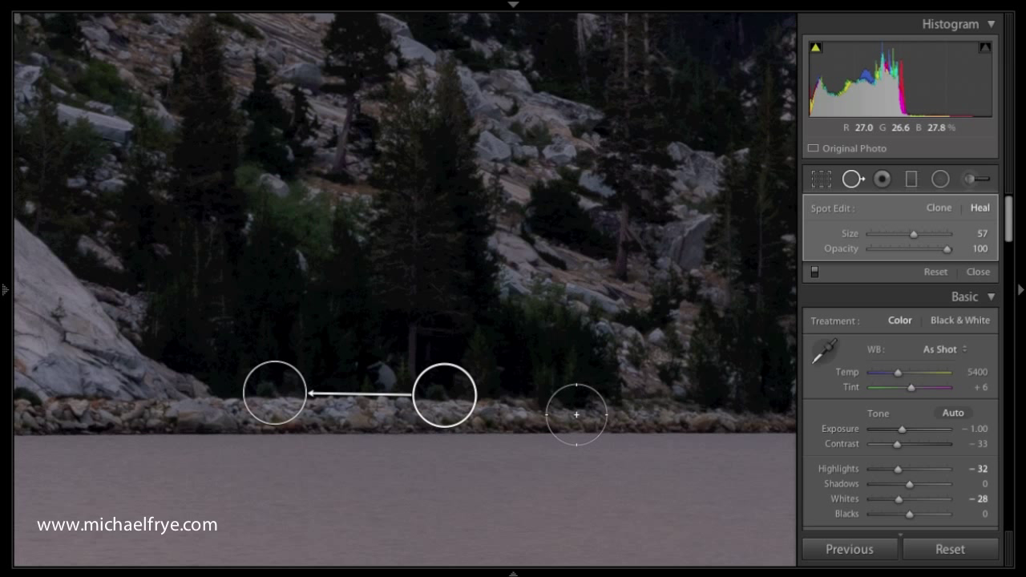
pyautogui.press('h')
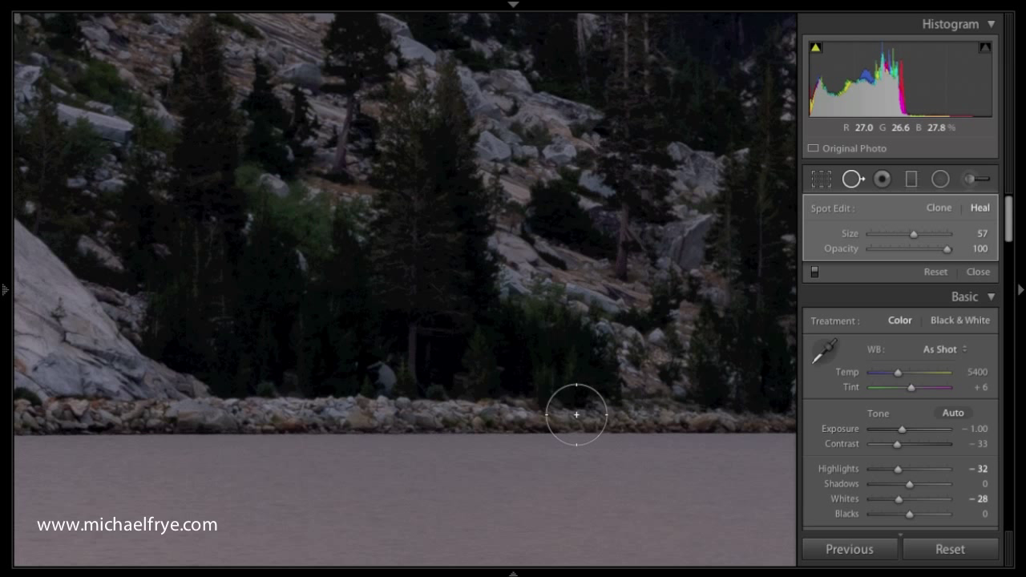
pyautogui.click(852, 178)
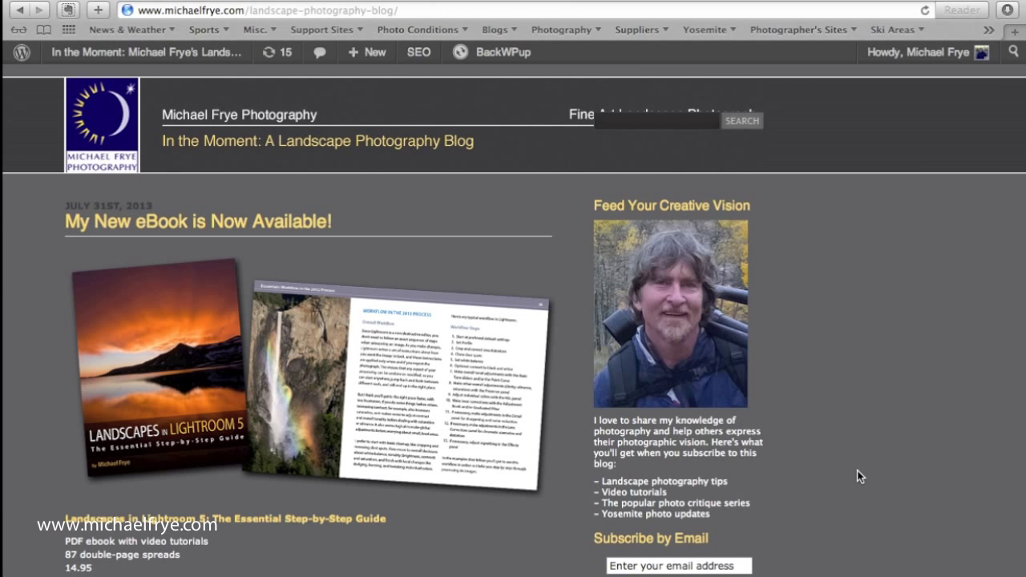
# - Scroll the blog down past the eBook post to the earlier posts and Categories list
pyautogui.scroll(-15, 859, 476)
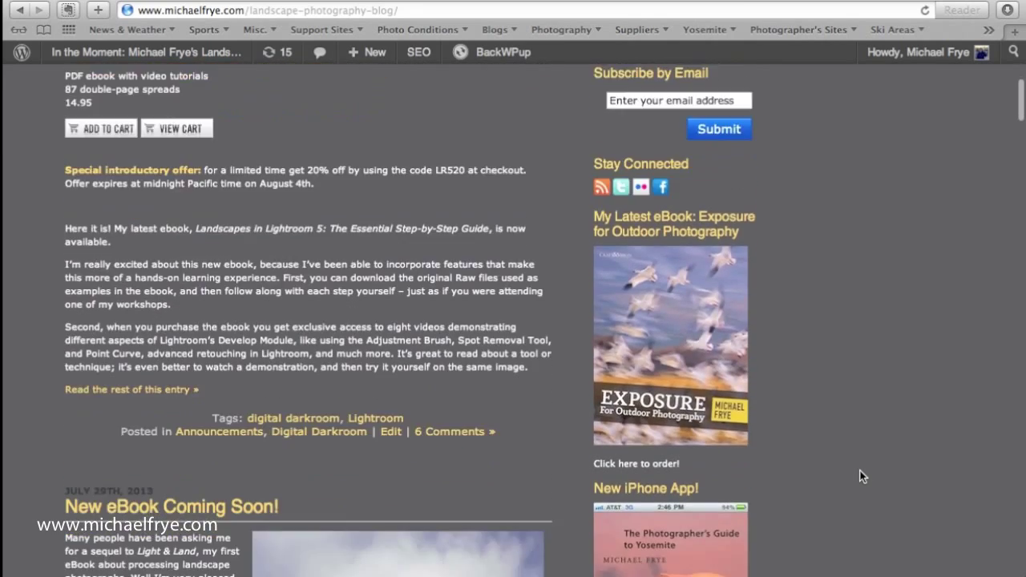
pyautogui.scroll(-5, 859, 476)
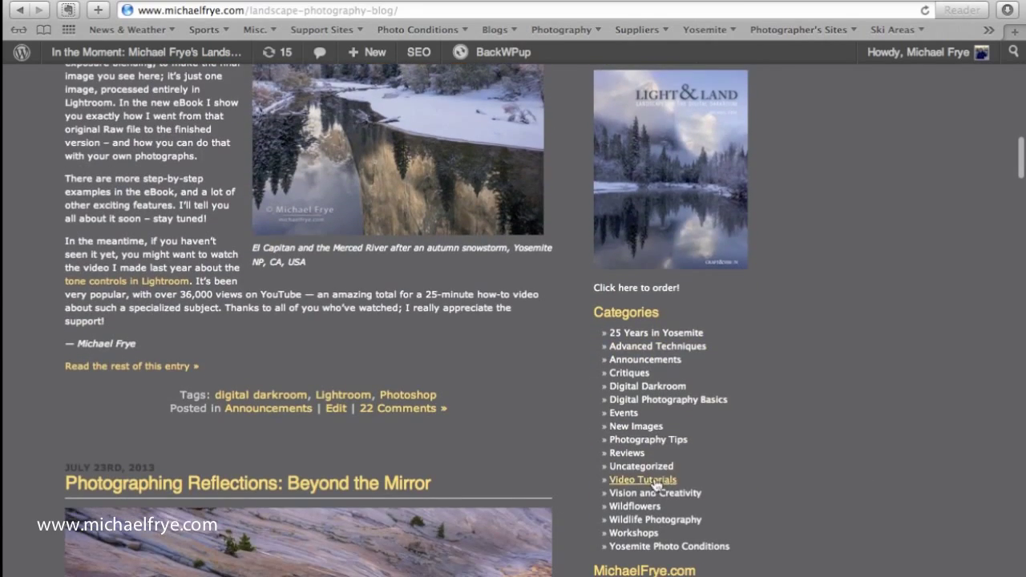
# - Open the Video Tutorials category from the blog's Categories sidebar
pyautogui.click(629, 481)
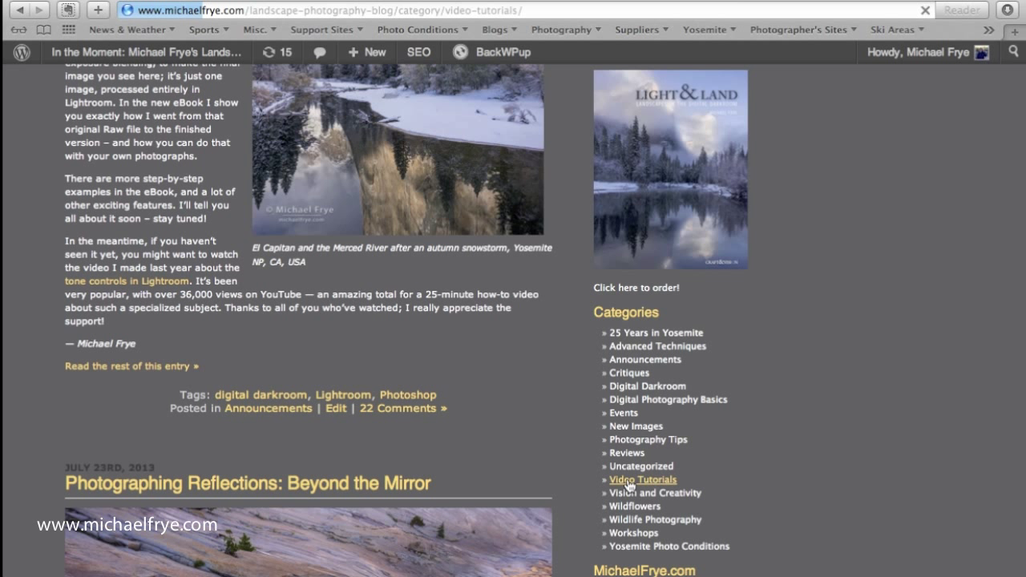